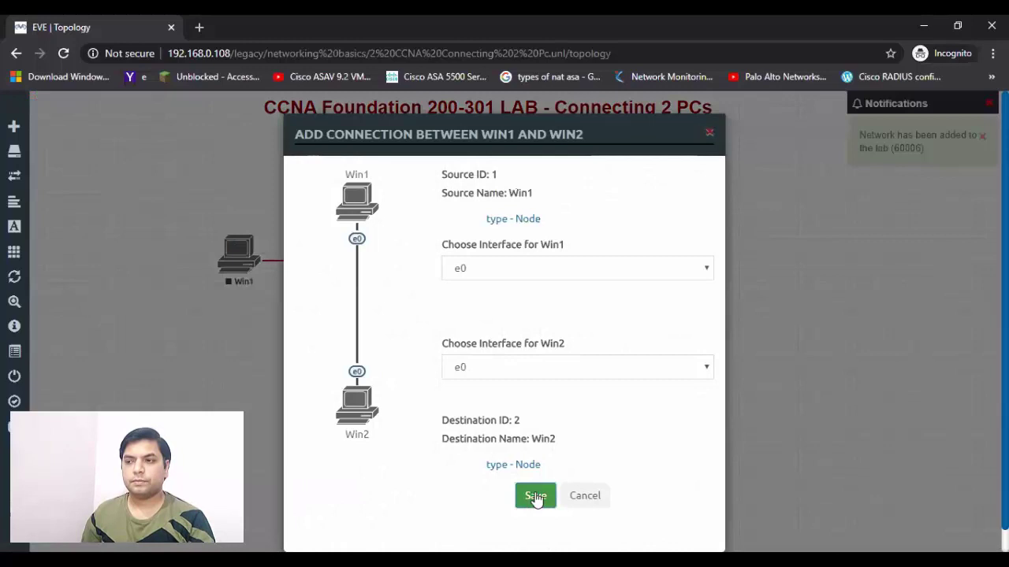
Save the link between Win1's e0 and Win2's e0 interfaces, and start both nodes
{"action": "left_click", "coordinate": [536, 496]}
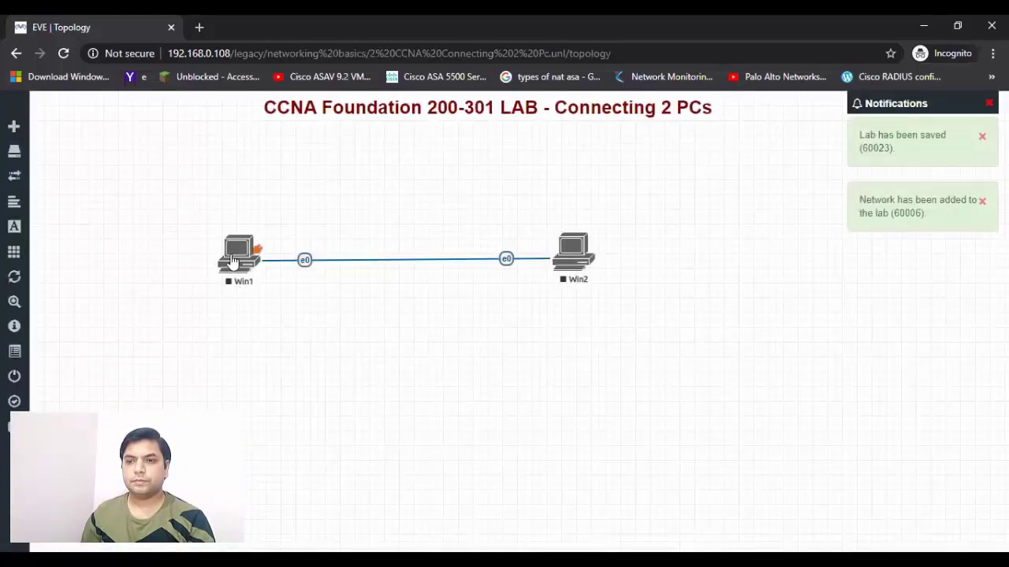
{"action": "right_click", "coordinate": [235, 258]}
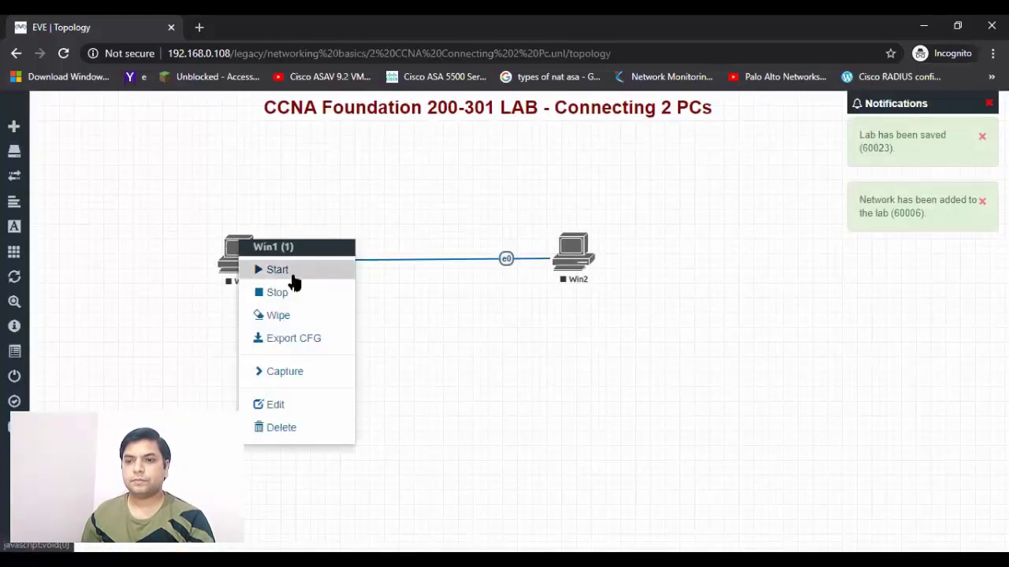
{"action": "left_click", "coordinate": [292, 276]}
{"action": "right_click", "coordinate": [584, 261]}
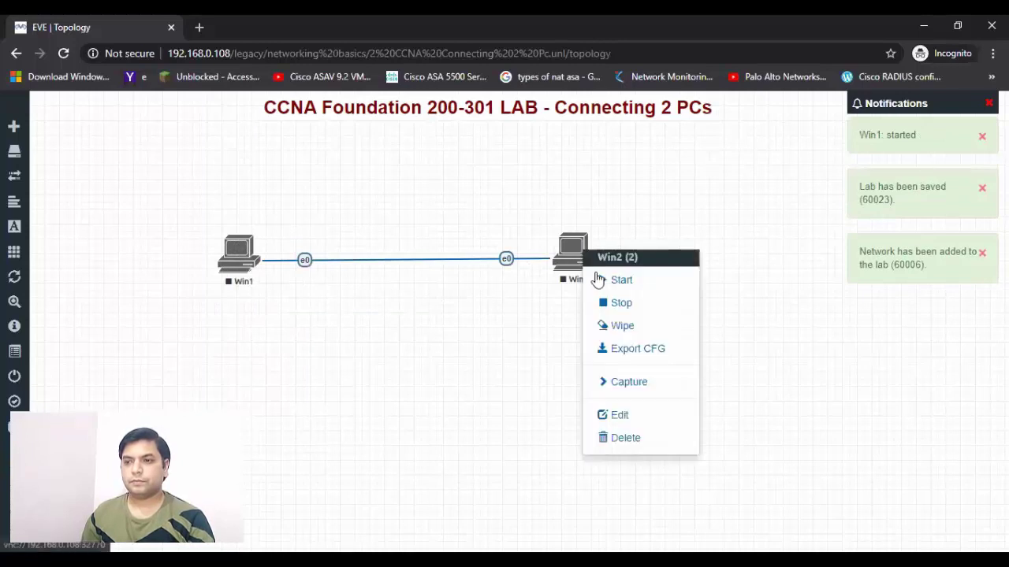
{"action": "left_click", "coordinate": [601, 281]}
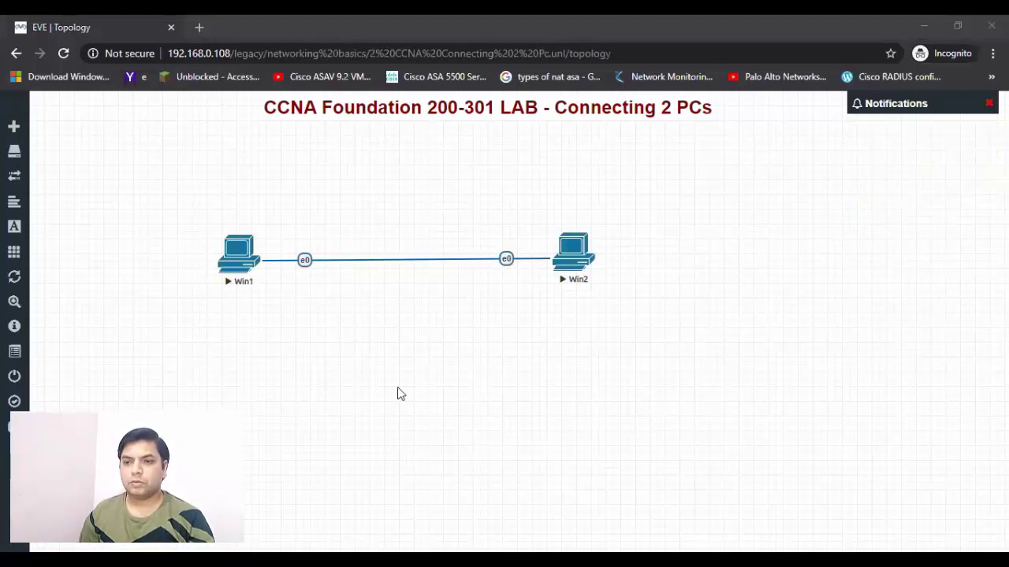
Add the text label 192.168.10.5 to the topology just below the Win1 node
{"action": "right_click", "coordinate": [215, 303]}
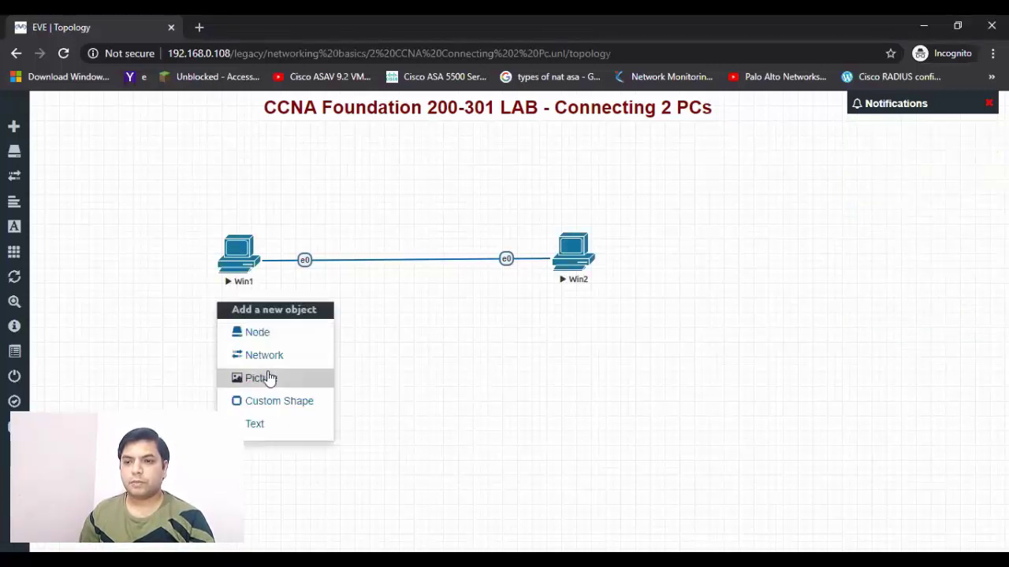
{"action": "left_click", "coordinate": [270, 424]}
{"action": "type", "text": "1"}
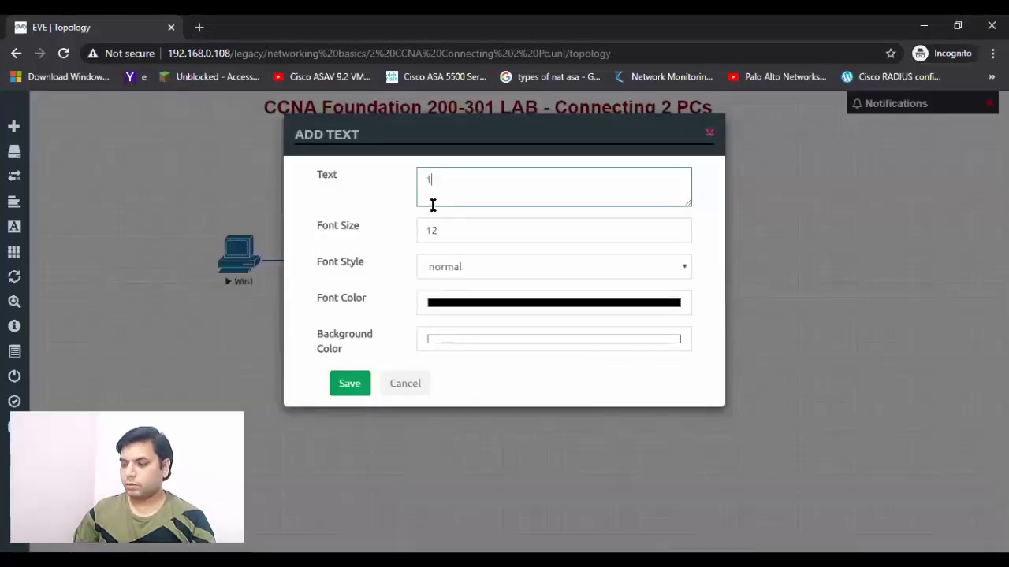
{"action": "type", "text": "92.168.10."}
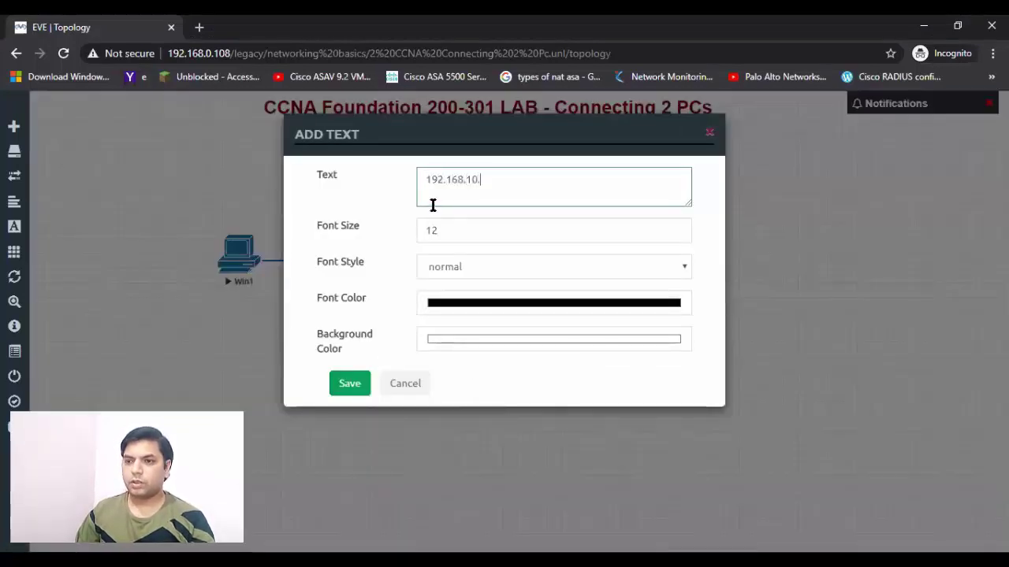
{"action": "type", "text": "5"}
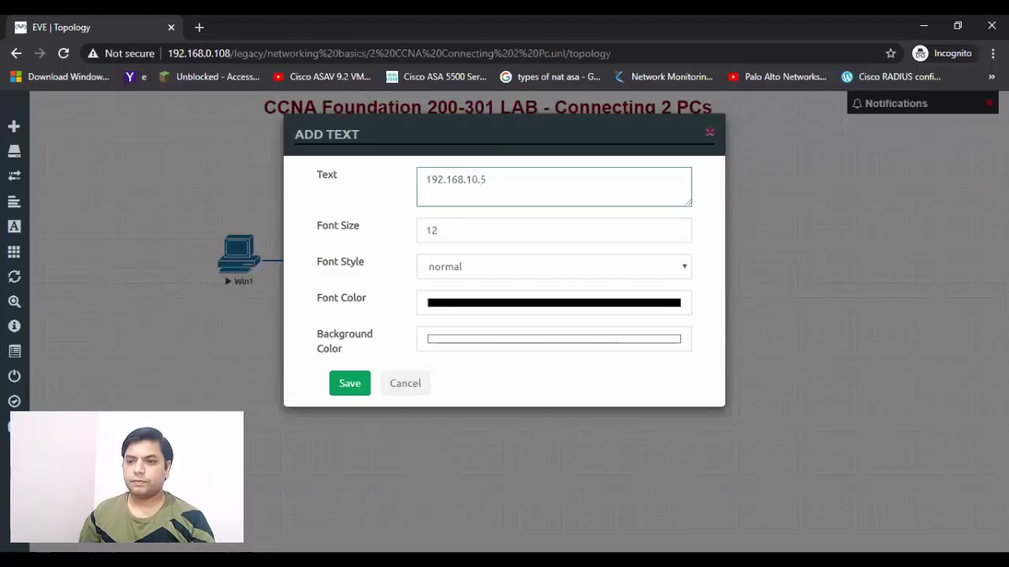
{"action": "left_click", "coordinate": [350, 386]}
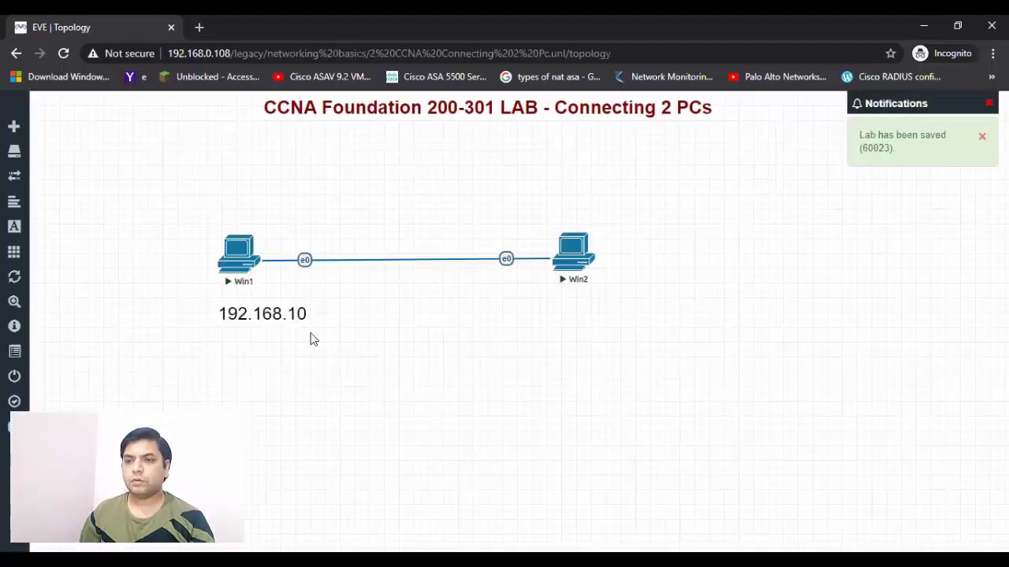
Add the text label 192.168.10.10 to the topology just below the Win2 node
{"action": "right_click", "coordinate": [548, 309]}
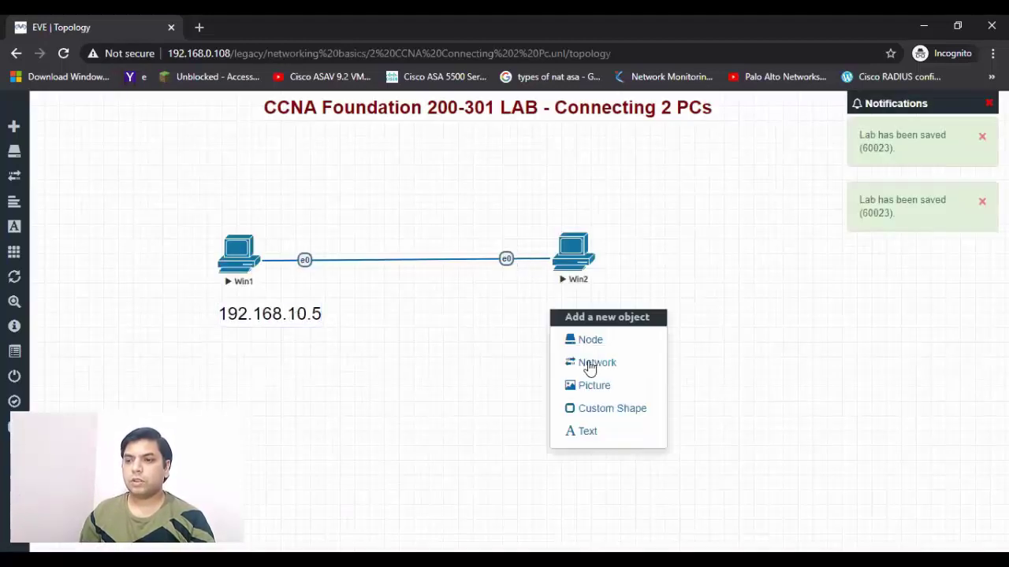
{"action": "left_click", "coordinate": [598, 438]}
{"action": "type", "text": "192"}
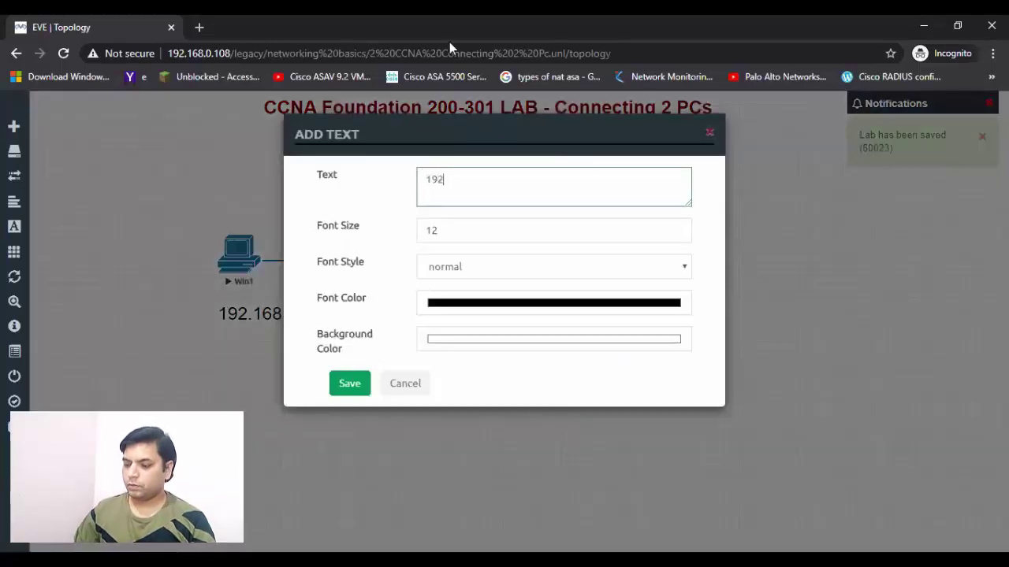
{"action": "type", "text": ".168.10.10"}
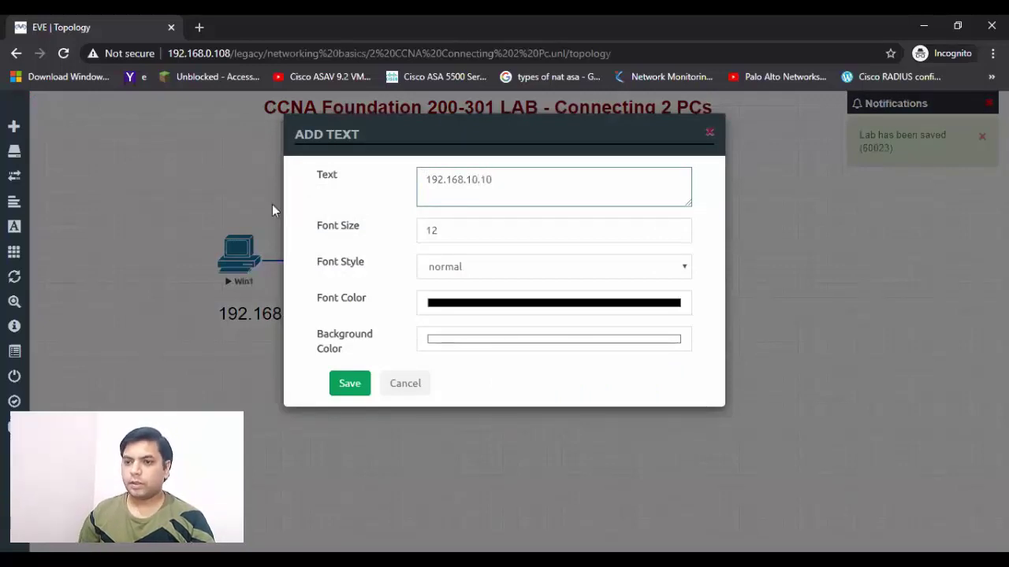
{"action": "left_click", "coordinate": [349, 384]}
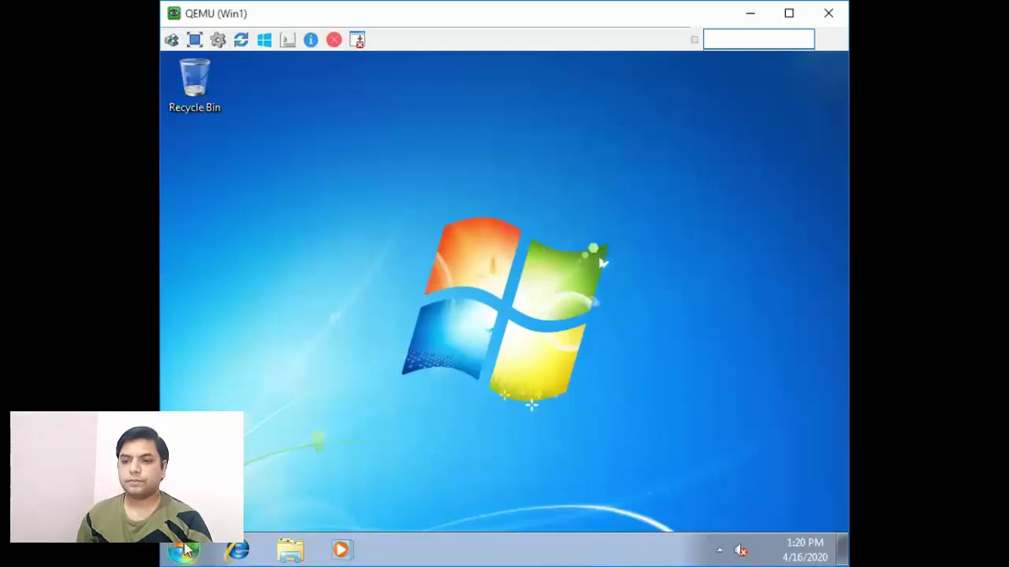
In the Win1 virtual machine, open the adapter settings from the Network and Sharing Center
{"action": "left_click", "coordinate": [186, 549]}
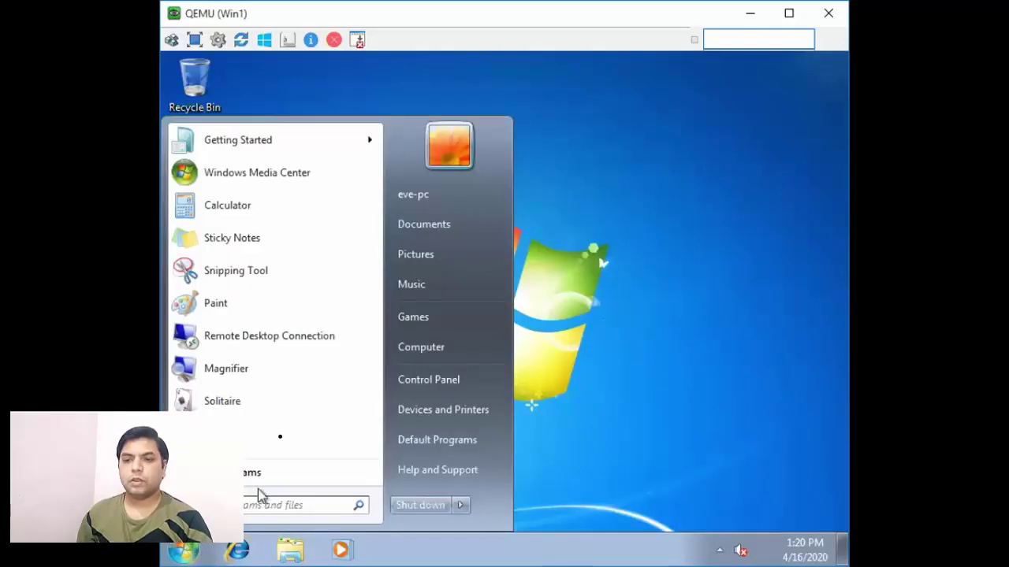
{"action": "left_click", "coordinate": [443, 380]}
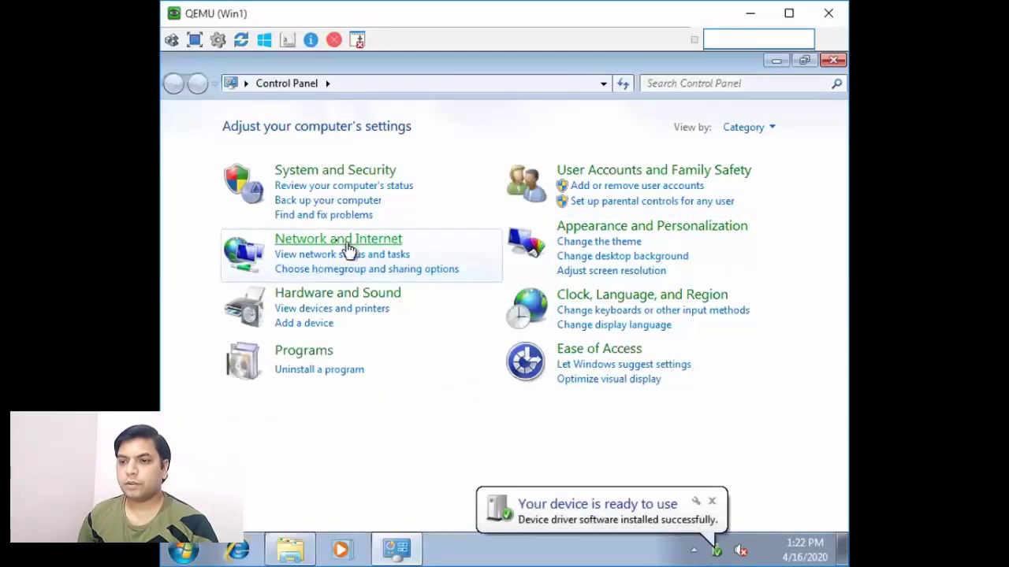
{"action": "left_click", "coordinate": [399, 268]}
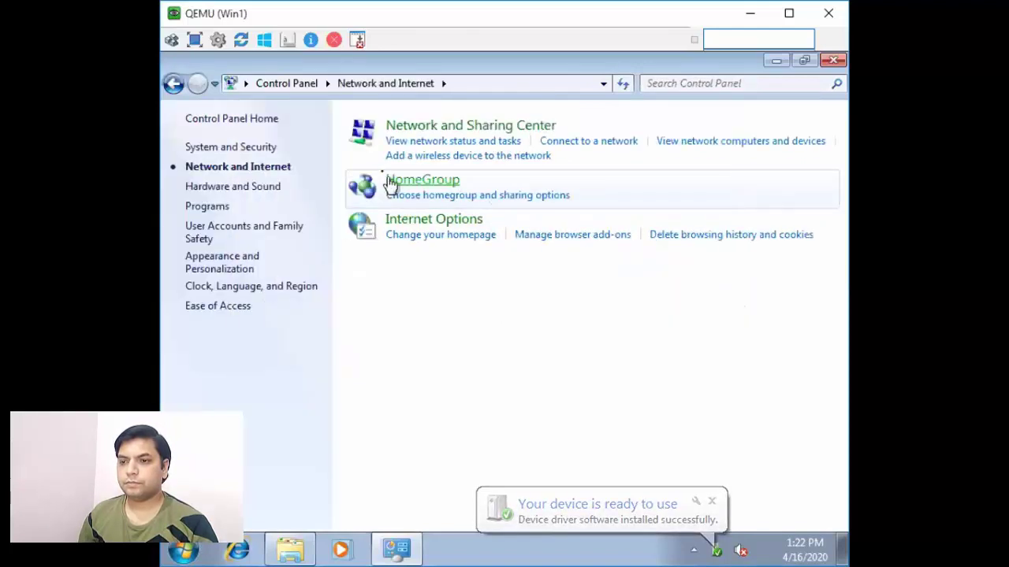
{"action": "left_click", "coordinate": [465, 129]}
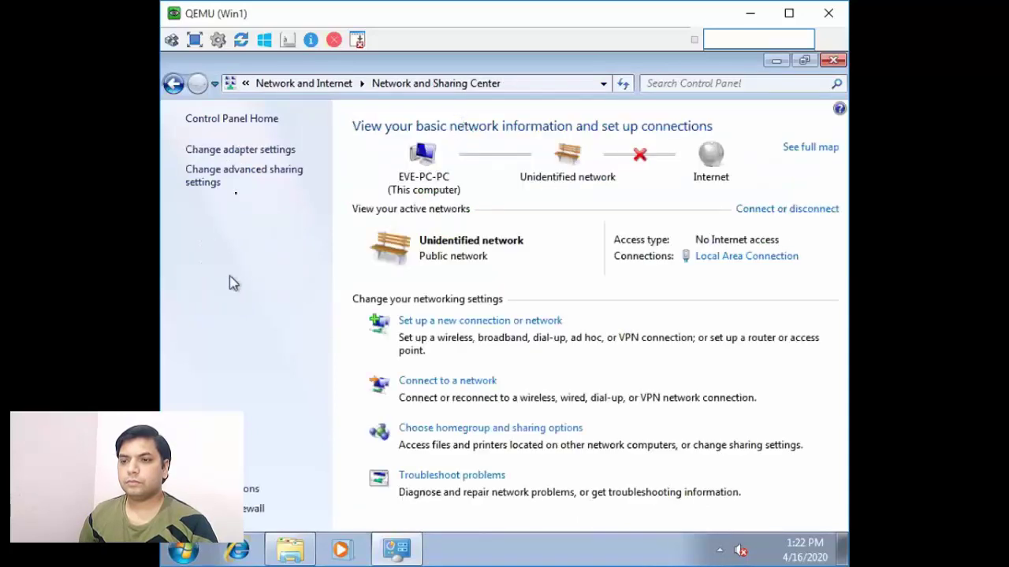
{"action": "left_click", "coordinate": [240, 151]}
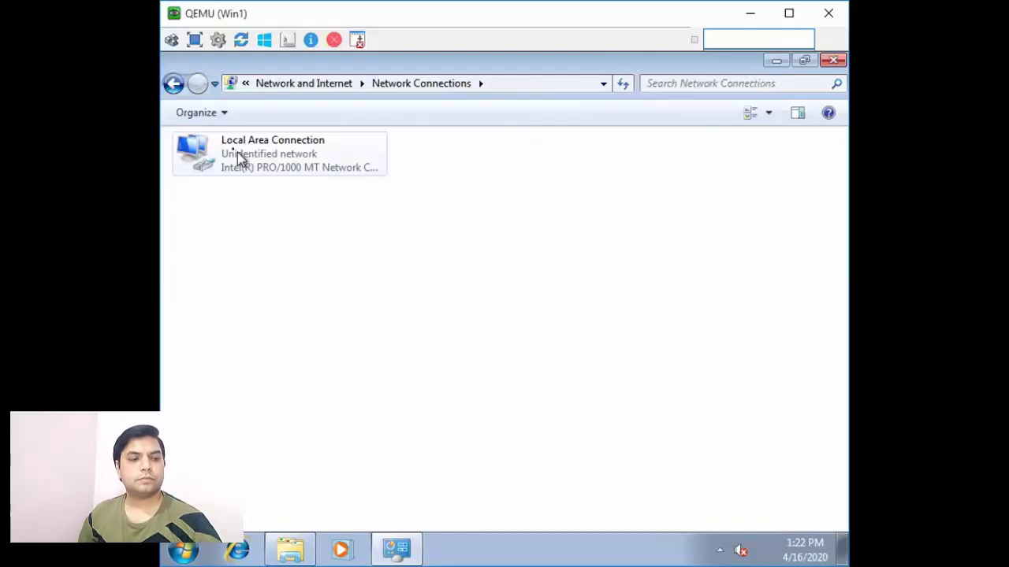
Open the Internet Protocol Version 4 (TCP/IPv4) properties of Win1's Local Area Connection
{"action": "left_click", "coordinate": [284, 165]}
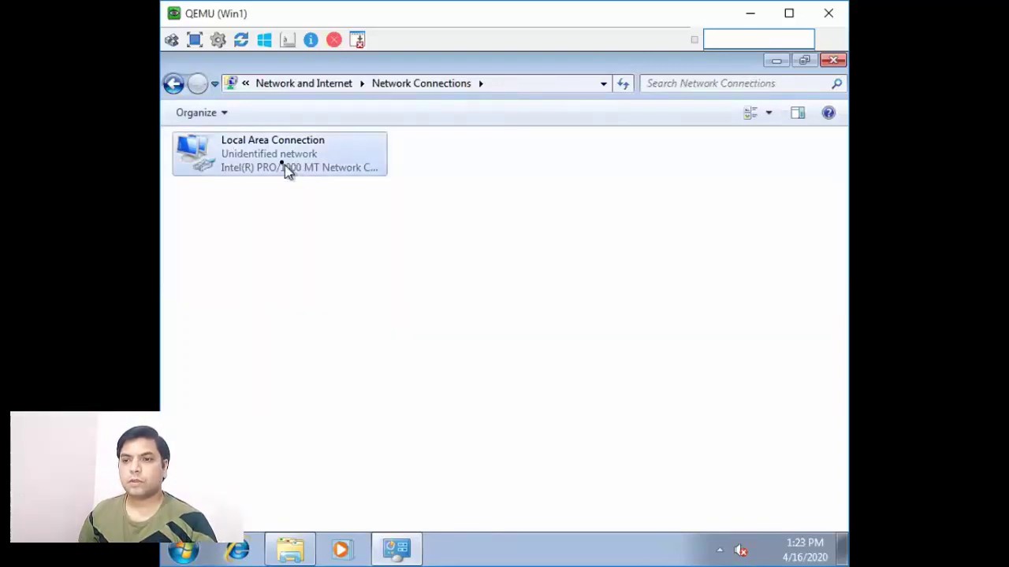
{"action": "right_click", "coordinate": [285, 164]}
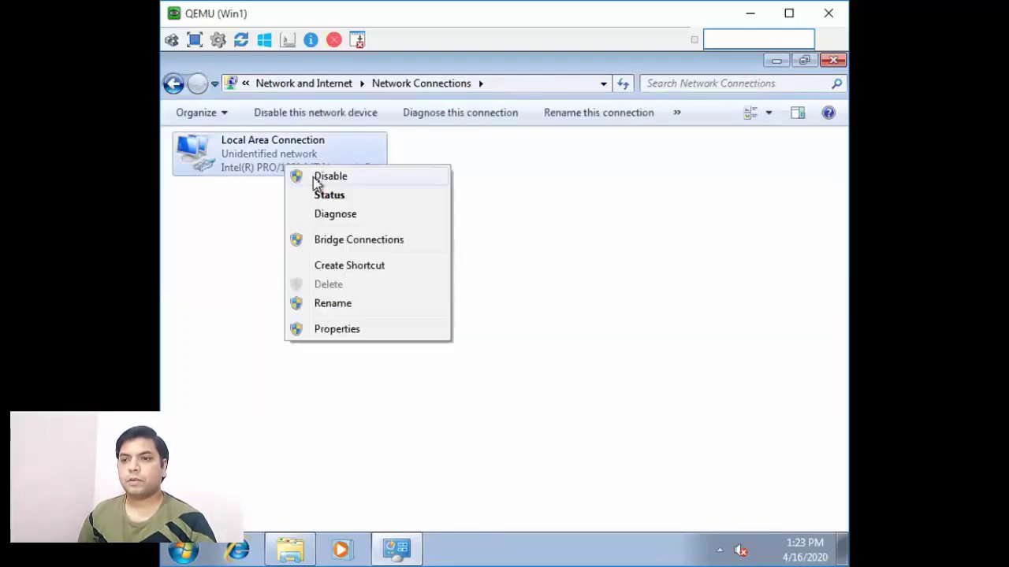
{"action": "left_click", "coordinate": [347, 330]}
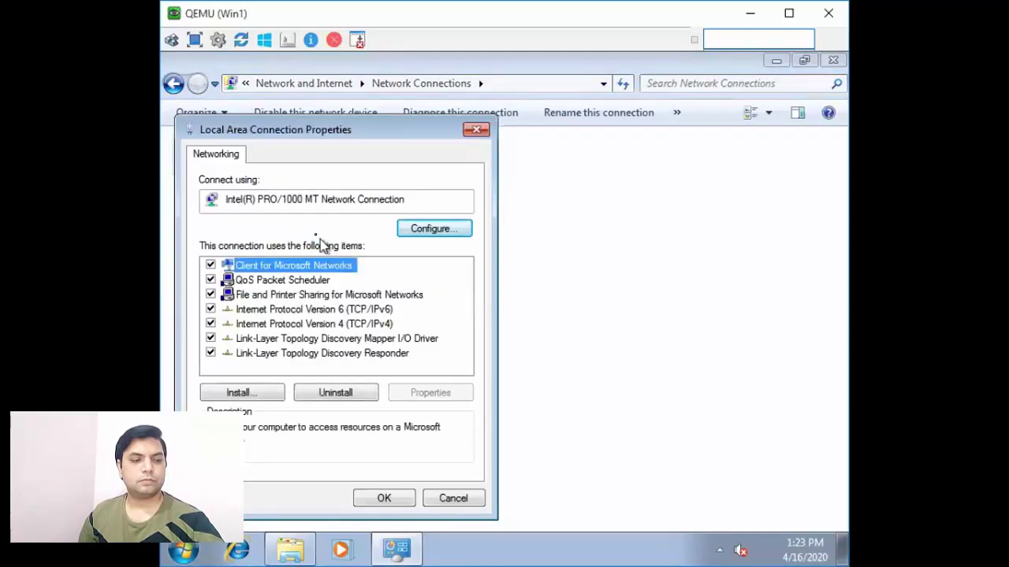
{"action": "left_click", "coordinate": [347, 309]}
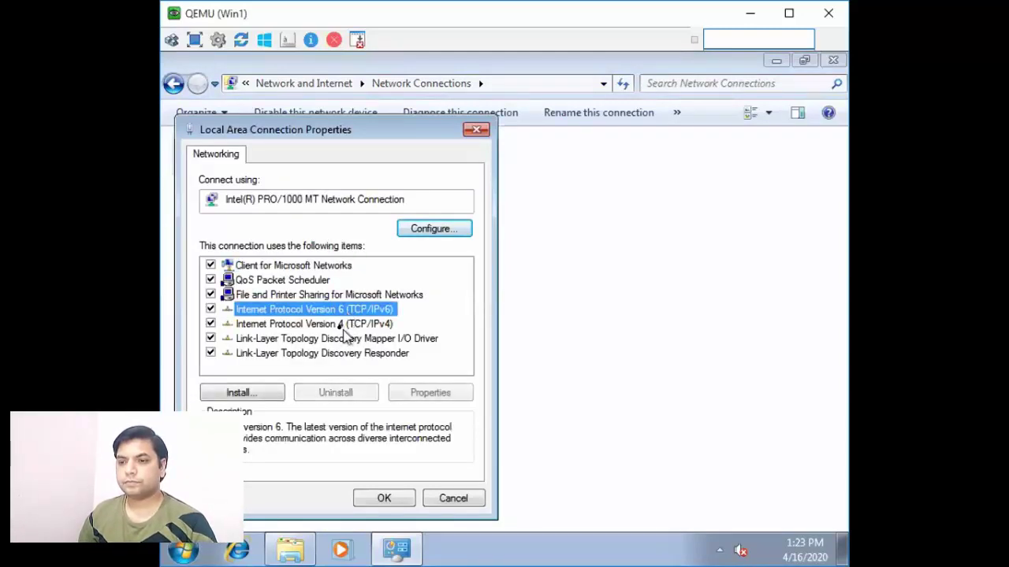
{"action": "left_click", "coordinate": [351, 324]}
{"action": "left_click", "coordinate": [434, 394]}
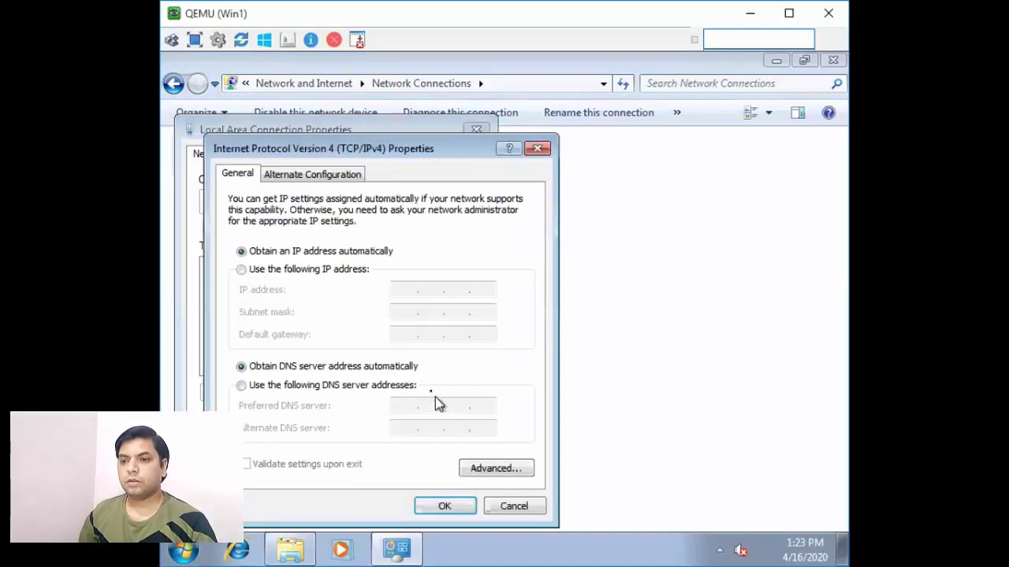
Assign Win1 the static IP address 192.168.10.5 with subnet mask 255.255.255.0 and accept the IPv4 settings
{"action": "left_click", "coordinate": [267, 270]}
{"action": "left_click", "coordinate": [415, 290]}
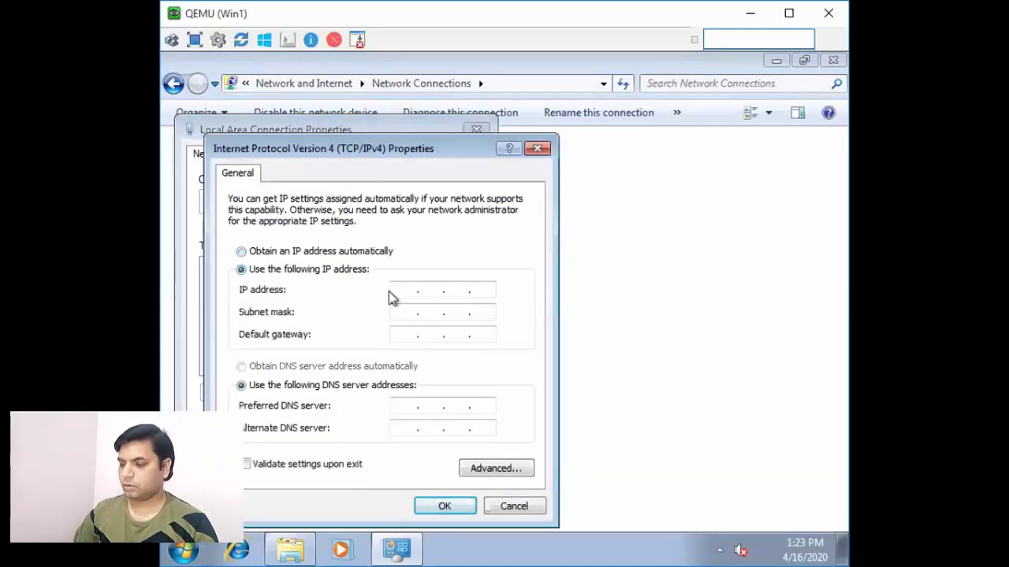
{"action": "type", "text": "192 . 168 . "}
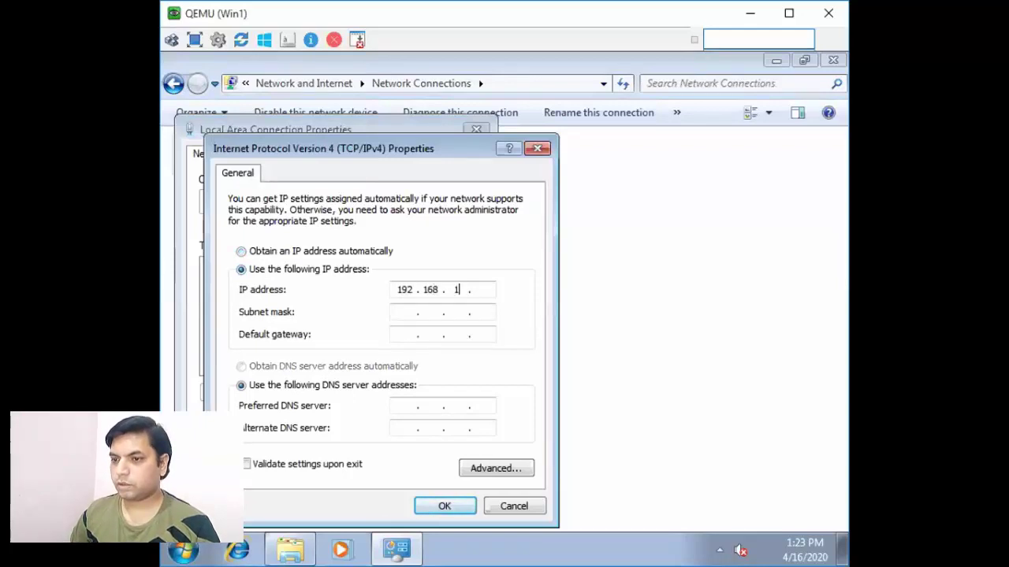
{"action": "type", "text": "10 . 5"}
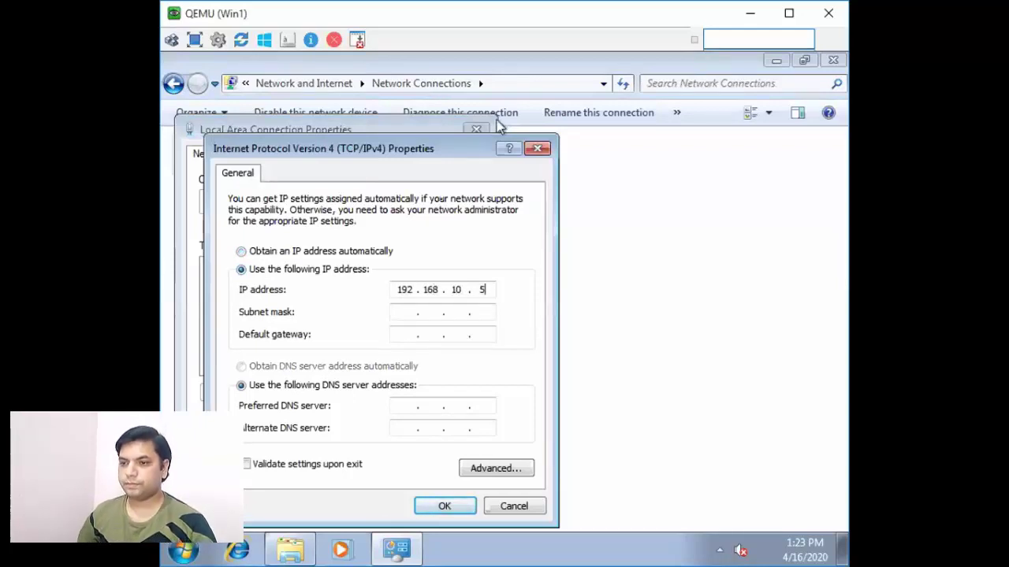
{"action": "left_click", "coordinate": [412, 312]}
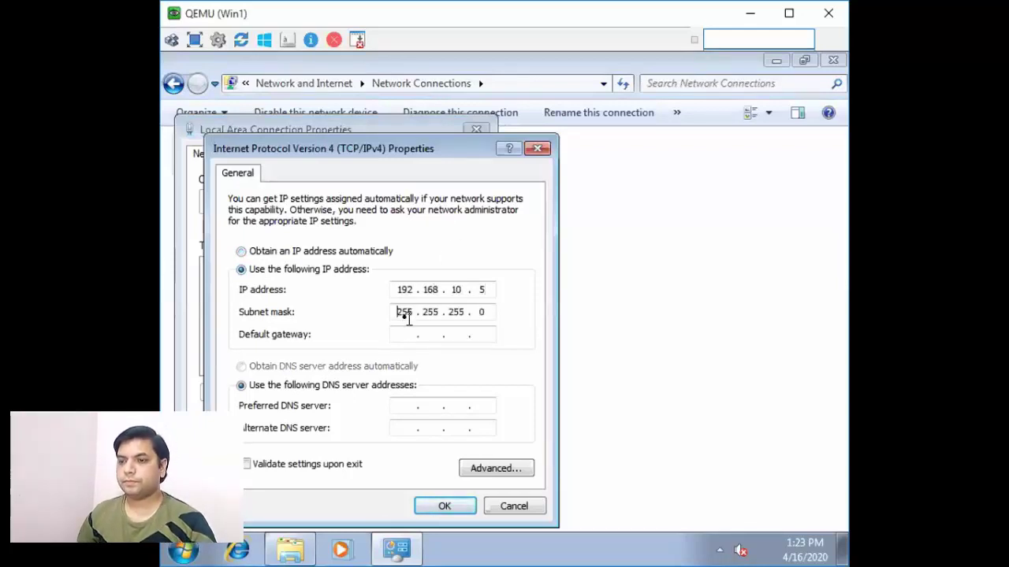
{"action": "left_click", "coordinate": [457, 503]}
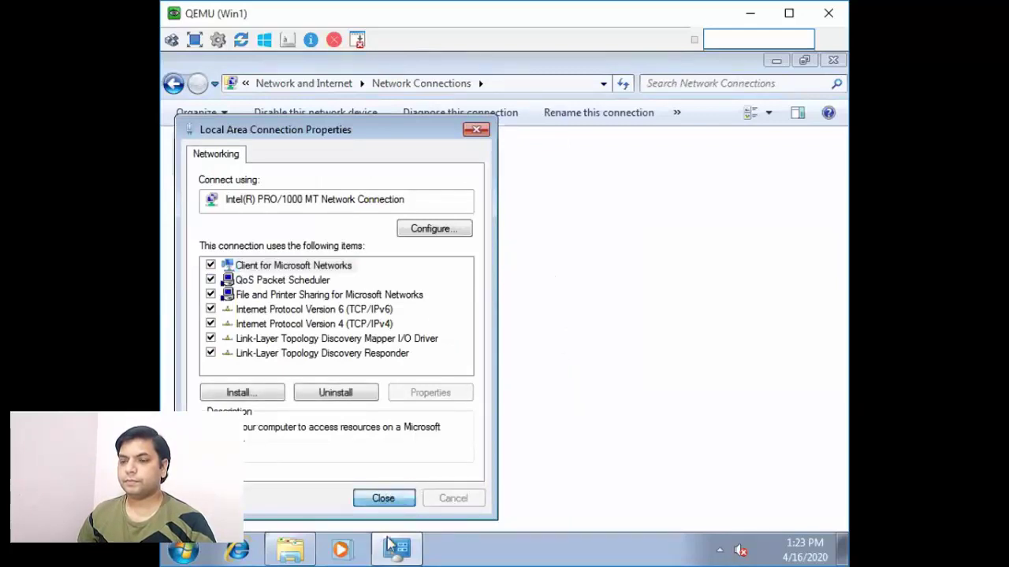
Close the connection properties and the remaining open windows on Win1, postponing the computer restart
{"action": "left_click", "coordinate": [383, 498]}
{"action": "left_click", "coordinate": [828, 62]}
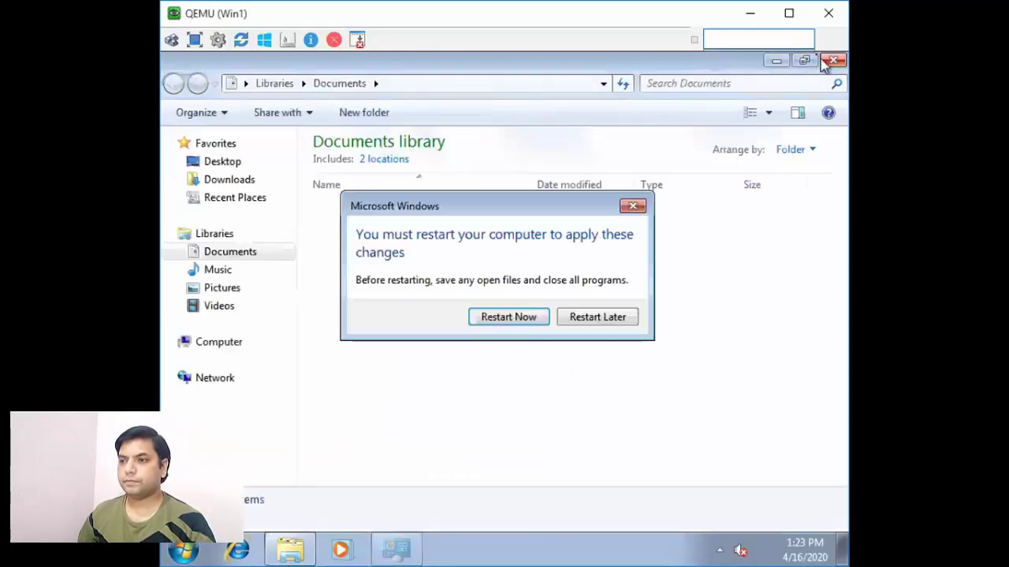
{"action": "left_click", "coordinate": [583, 319]}
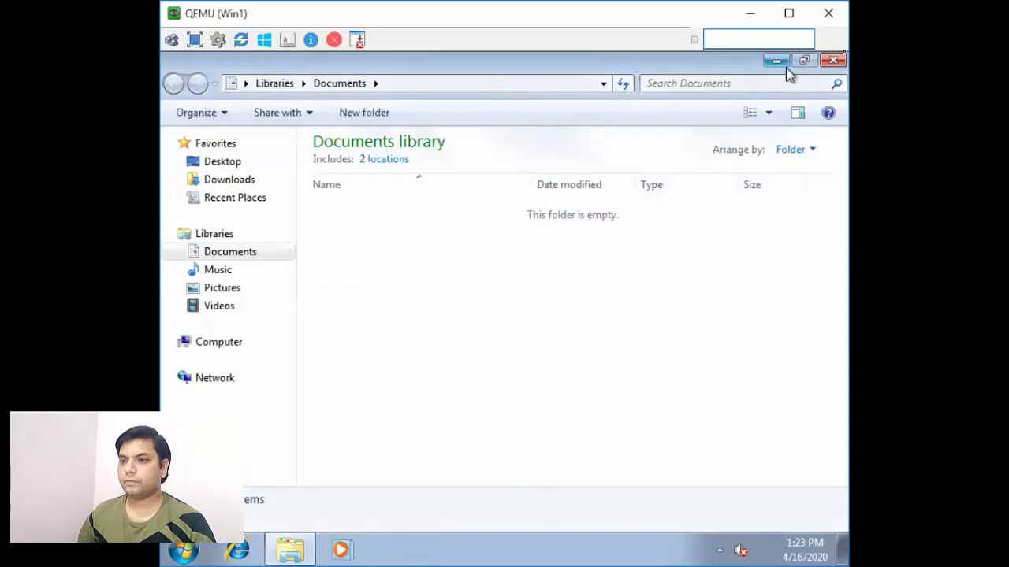
{"action": "left_click", "coordinate": [834, 61]}
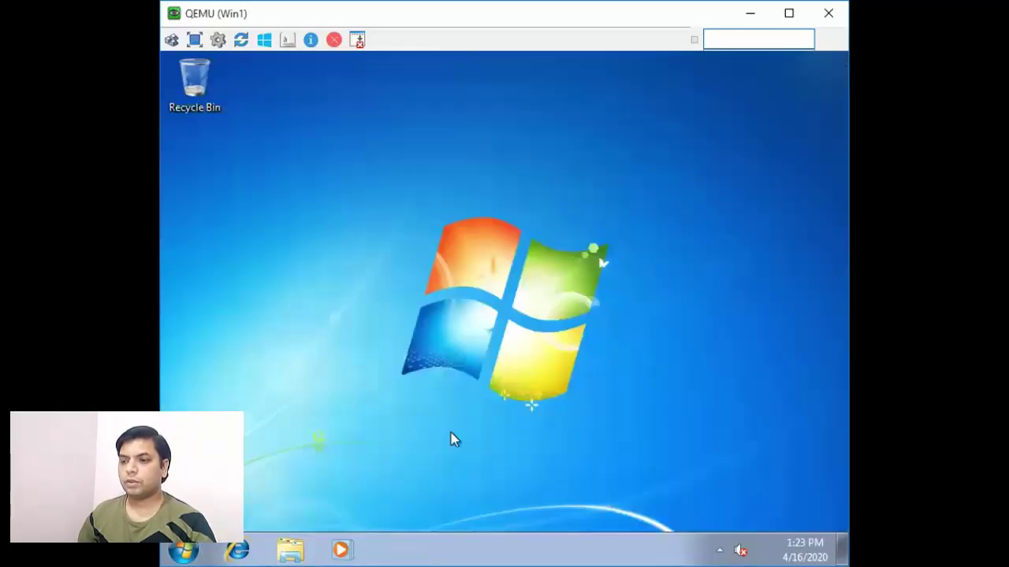
Switch to the Win2 virtual machine and open its Network Connections by running ncpa.cpl
{"action": "key", "text": "alt+Tab"}
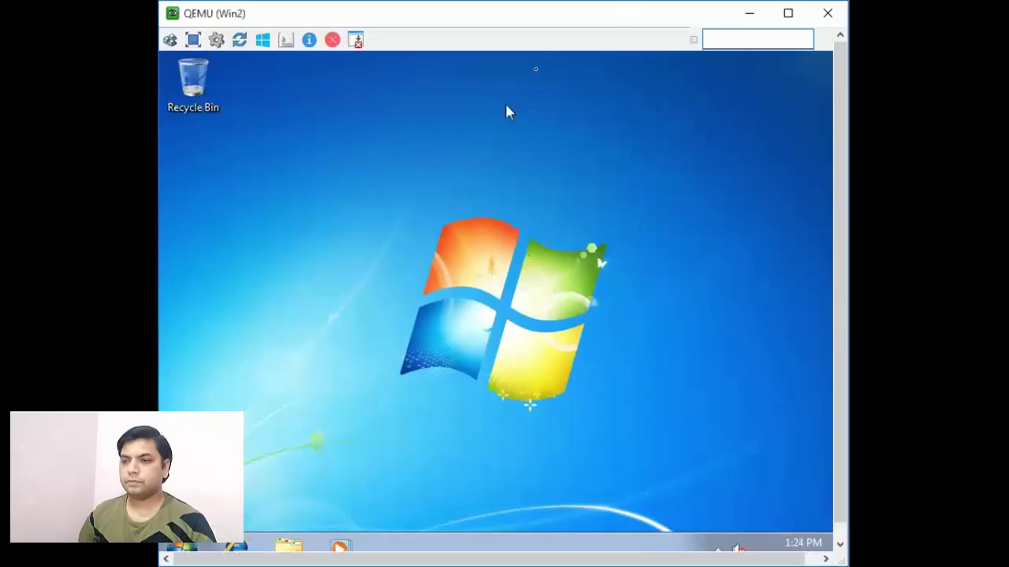
{"action": "scroll", "coordinate": [838, 214], "scroll_direction": "down", "scroll_amount": 2}
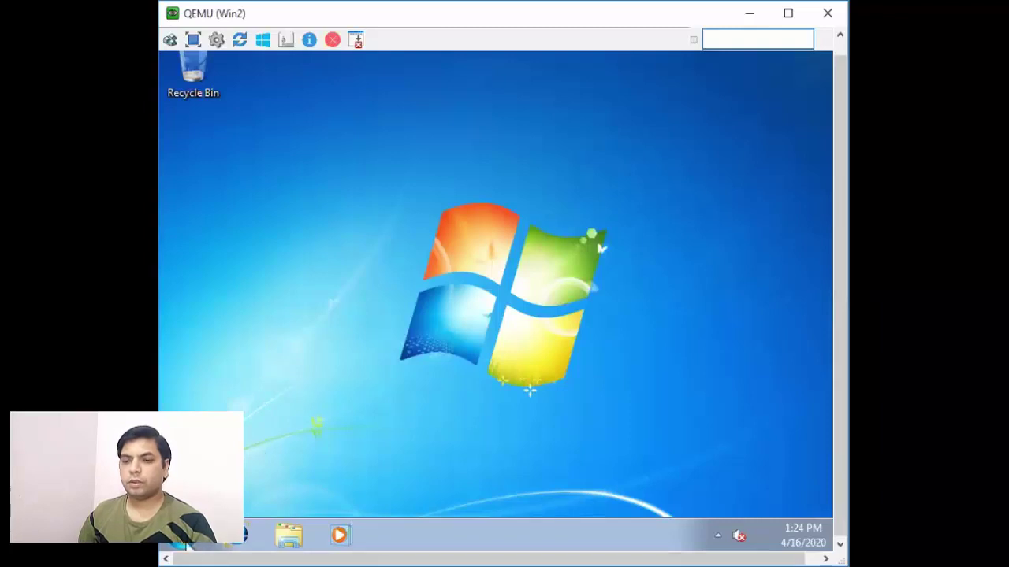
{"action": "key", "text": "alt+Tab"}
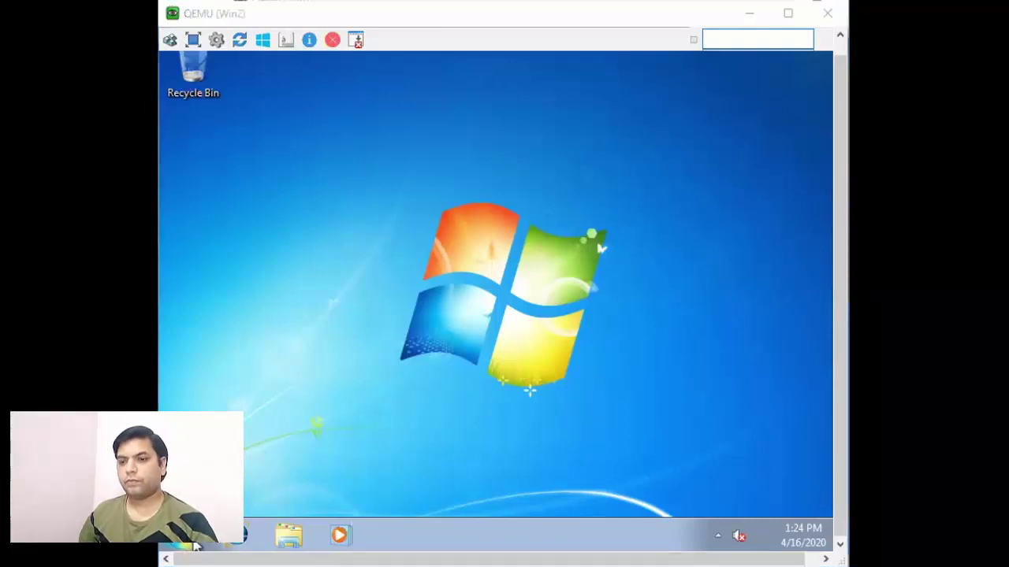
{"action": "left_click", "coordinate": [196, 546]}
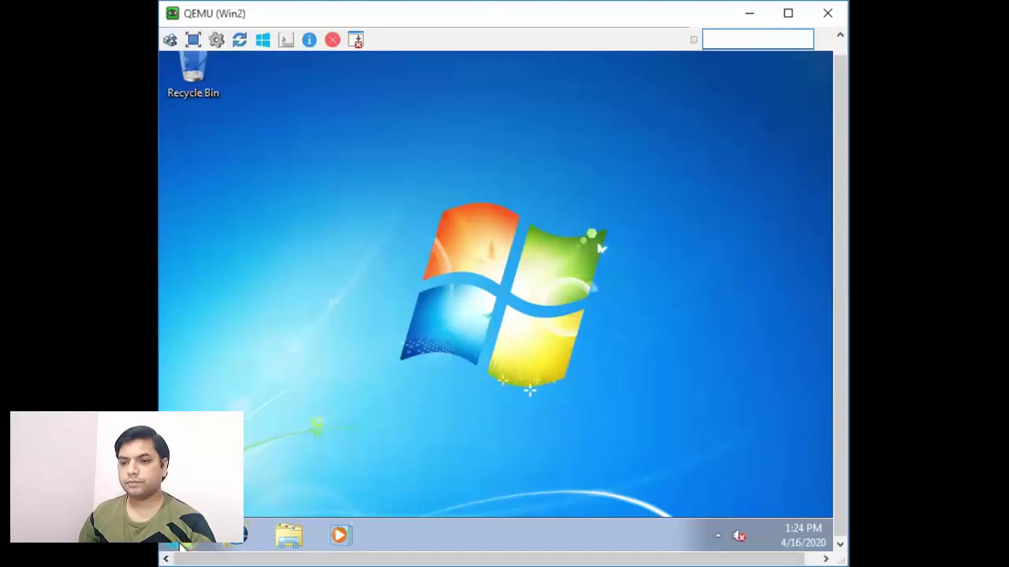
{"action": "left_click", "coordinate": [196, 546]}
{"action": "left_click", "coordinate": [213, 490]}
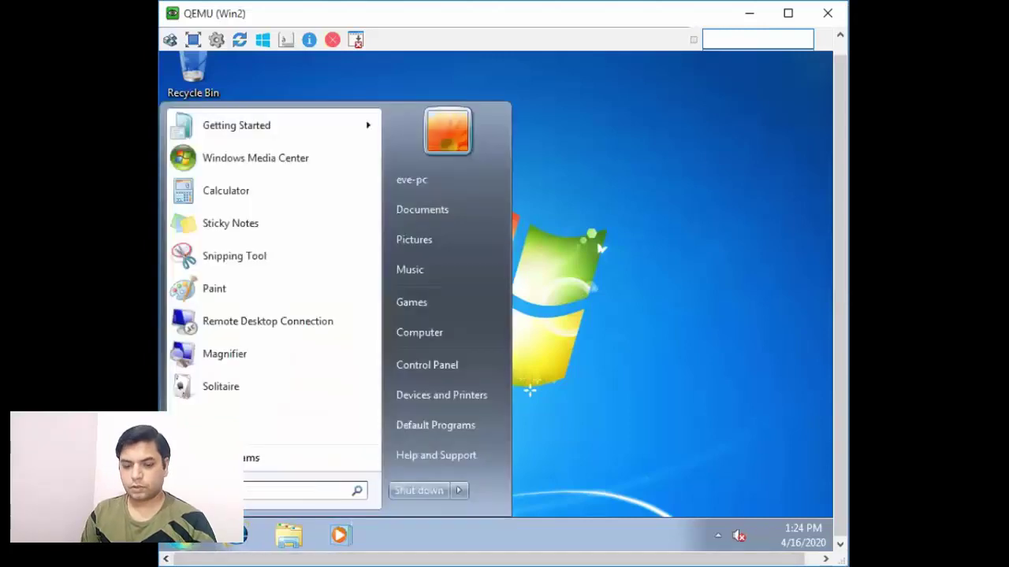
{"action": "type", "text": "run"}
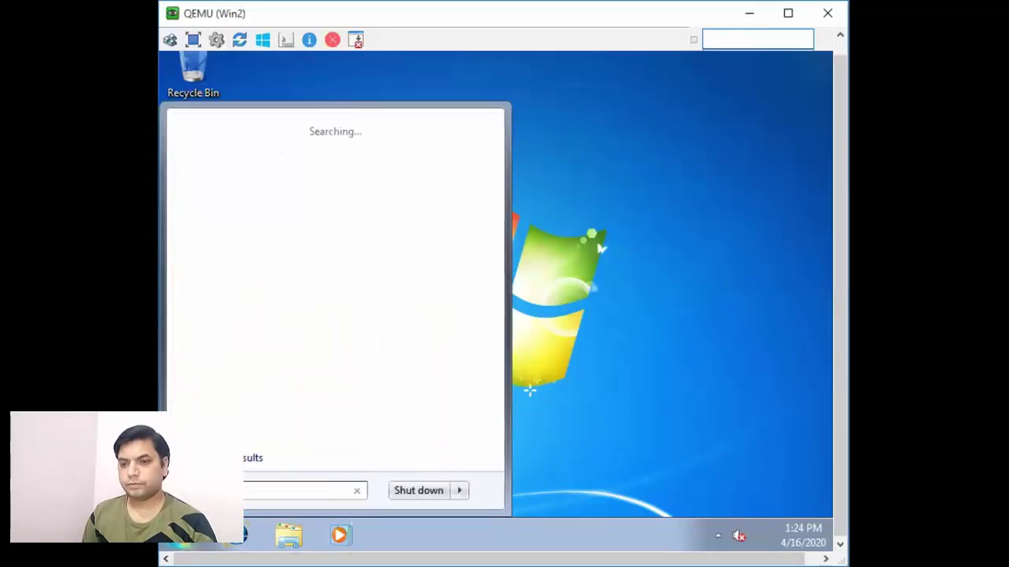
{"action": "key", "text": "Return"}
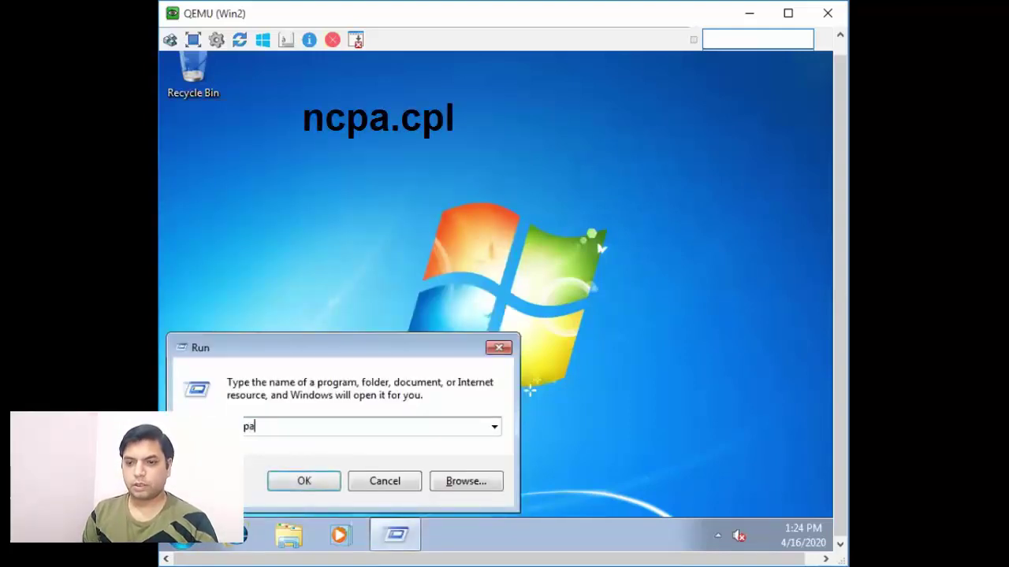
{"action": "type", "text": "ncpa.cpl"}
{"action": "key", "text": "Return"}
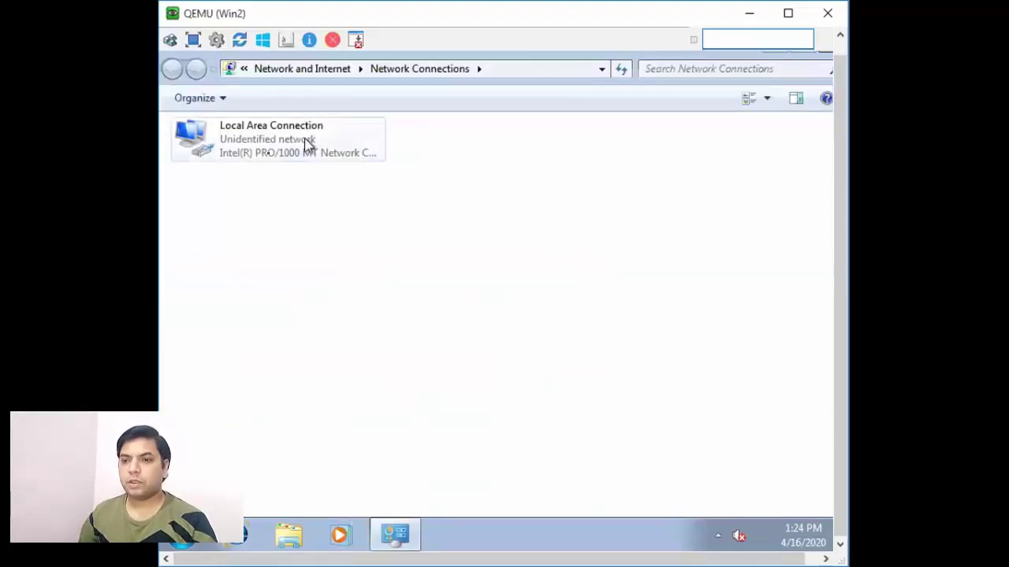
Open the Internet Protocol Version 4 (TCP/IPv4) properties of Win2's Local Area Connection
{"action": "right_click", "coordinate": [282, 150]}
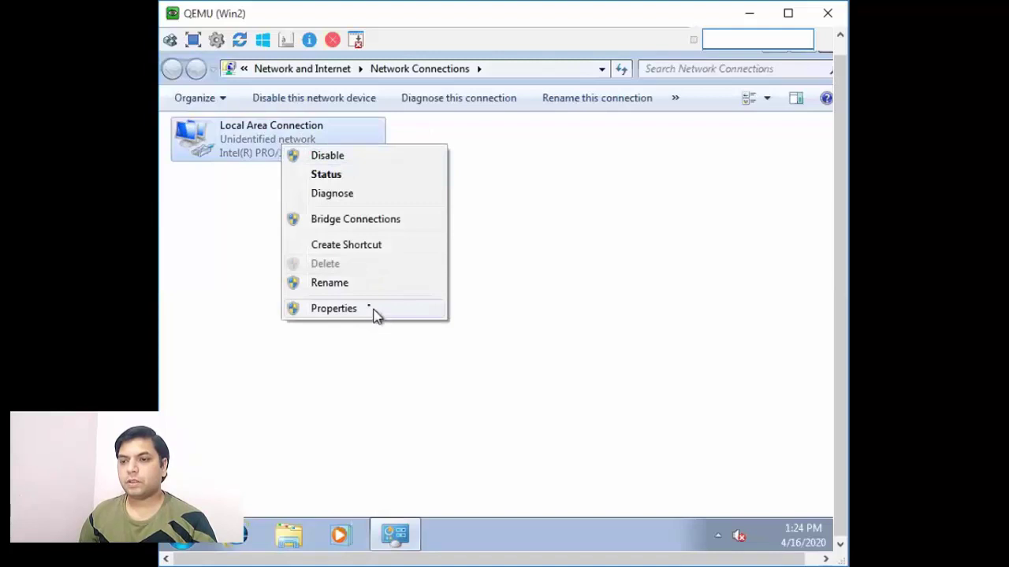
{"action": "left_click", "coordinate": [373, 310]}
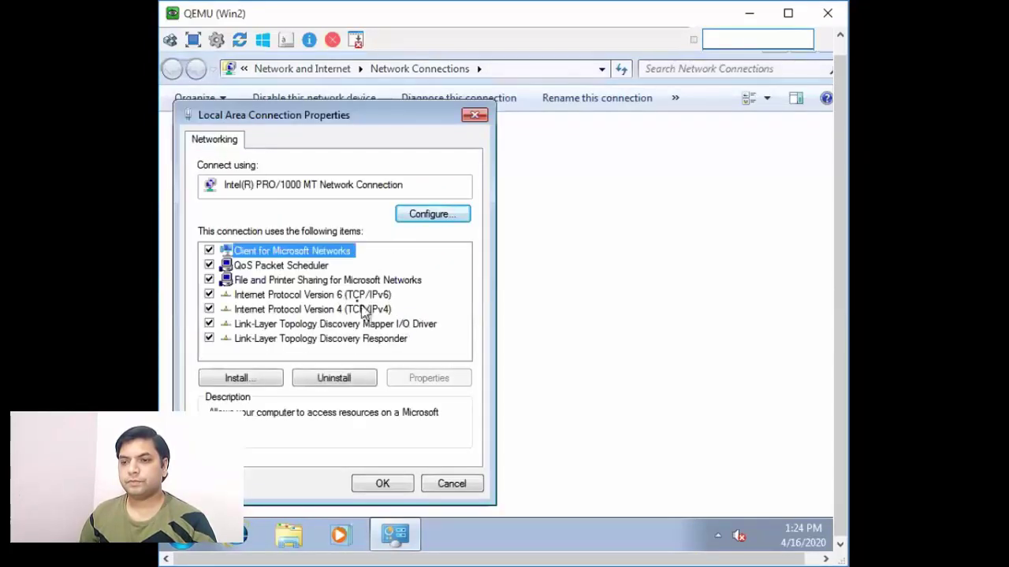
{"action": "left_click", "coordinate": [363, 309]}
{"action": "left_click", "coordinate": [431, 378]}
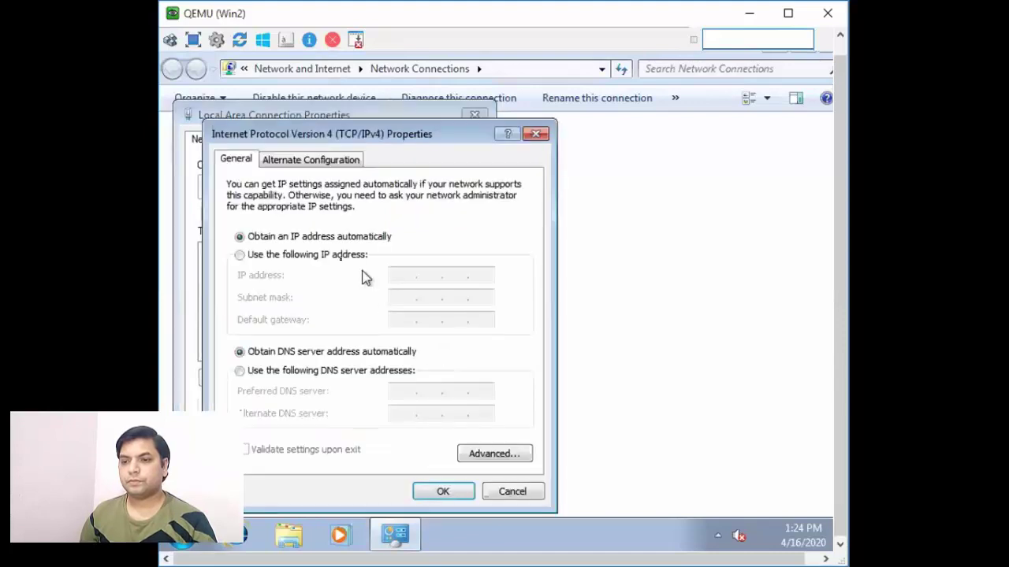
Assign Win2 the static IP address 192.168.10.10 with subnet mask 255.255.255.0 and accept the IPv4 settings
{"action": "left_click", "coordinate": [337, 257]}
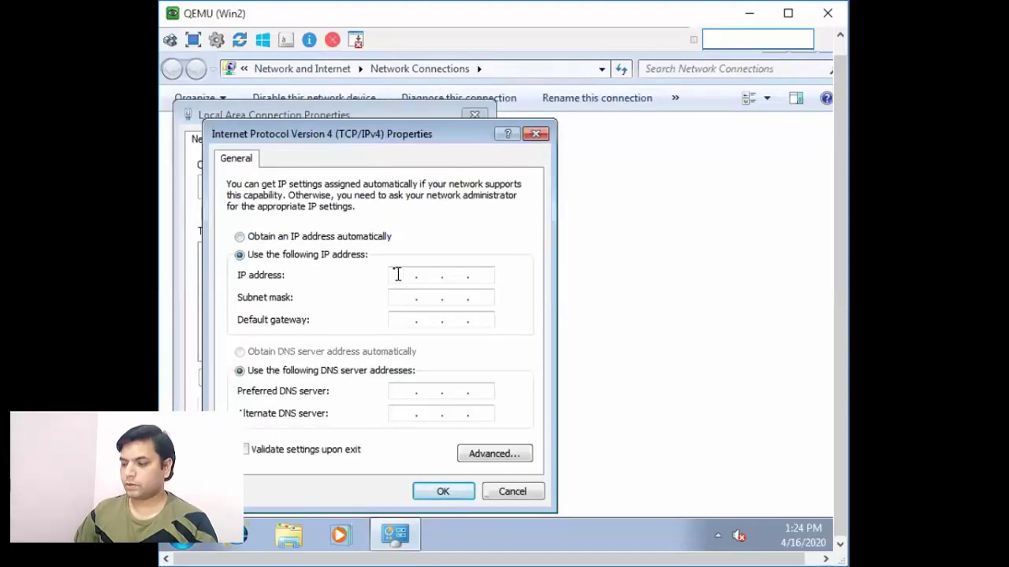
{"action": "left_click", "coordinate": [398, 275]}
{"action": "type", "text": "192 .168.10."}
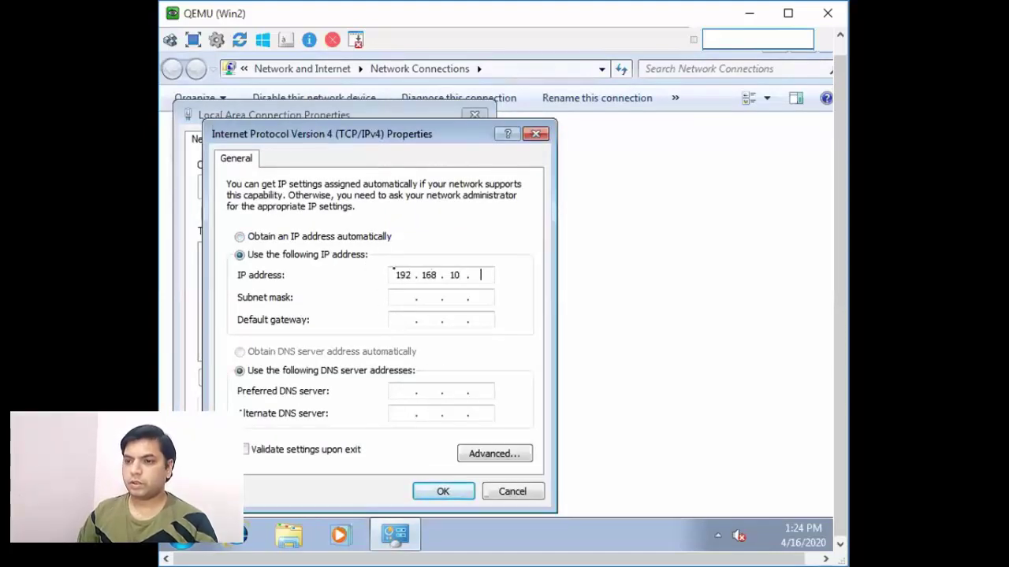
{"action": "type", "text": "10"}
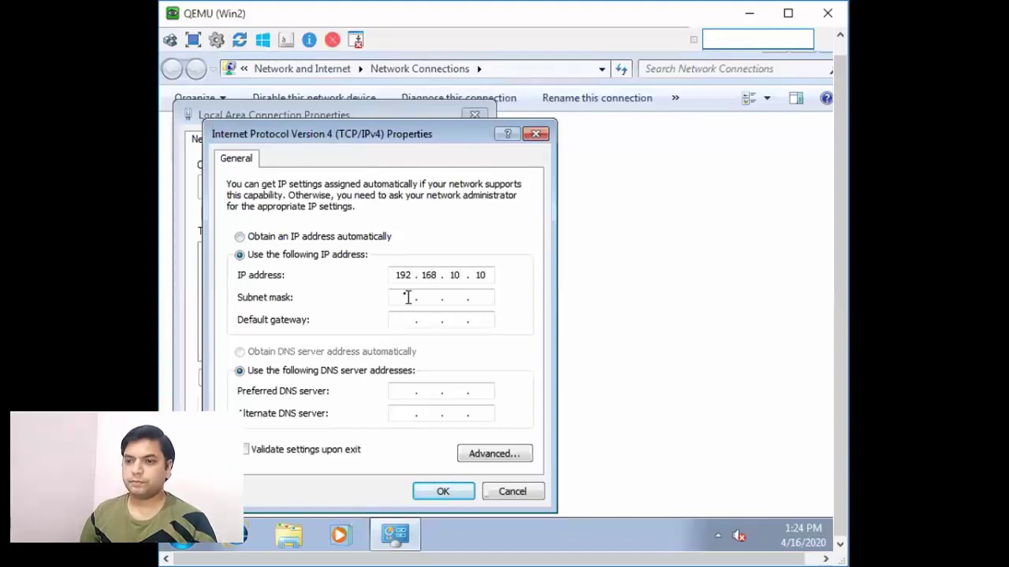
{"action": "left_click", "coordinate": [408, 295]}
{"action": "left_click", "coordinate": [447, 493]}
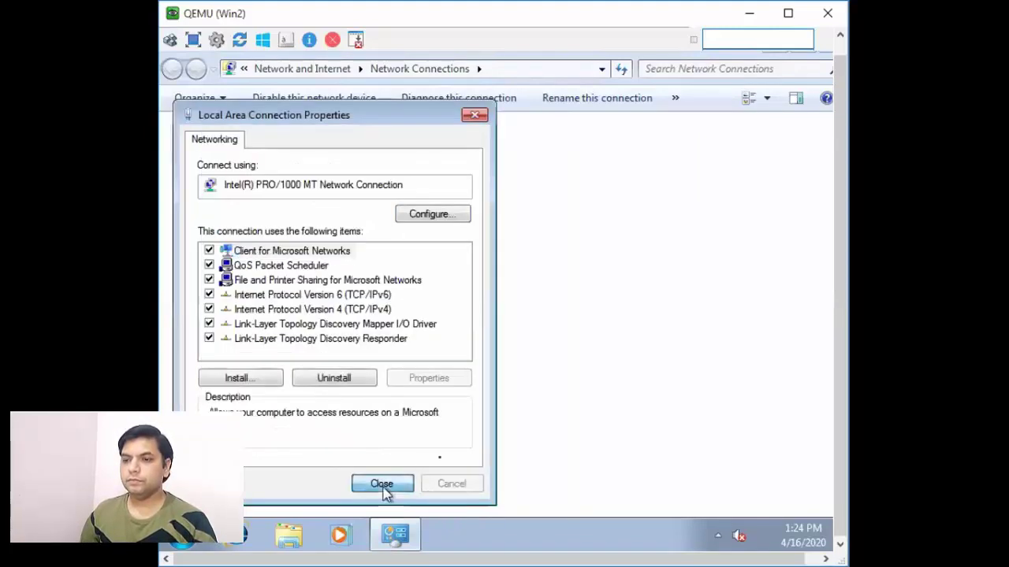
Close the Local Area Connection properties and the Network Connections window on Win2
{"action": "left_click", "coordinate": [383, 484]}
{"action": "left_click", "coordinate": [635, 207]}
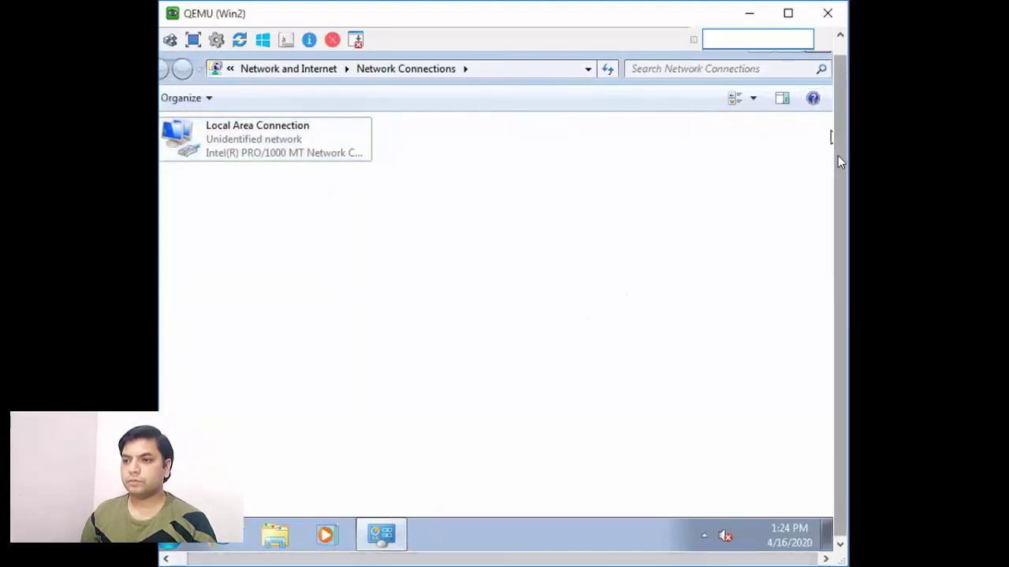
{"action": "left_click", "coordinate": [822, 61]}
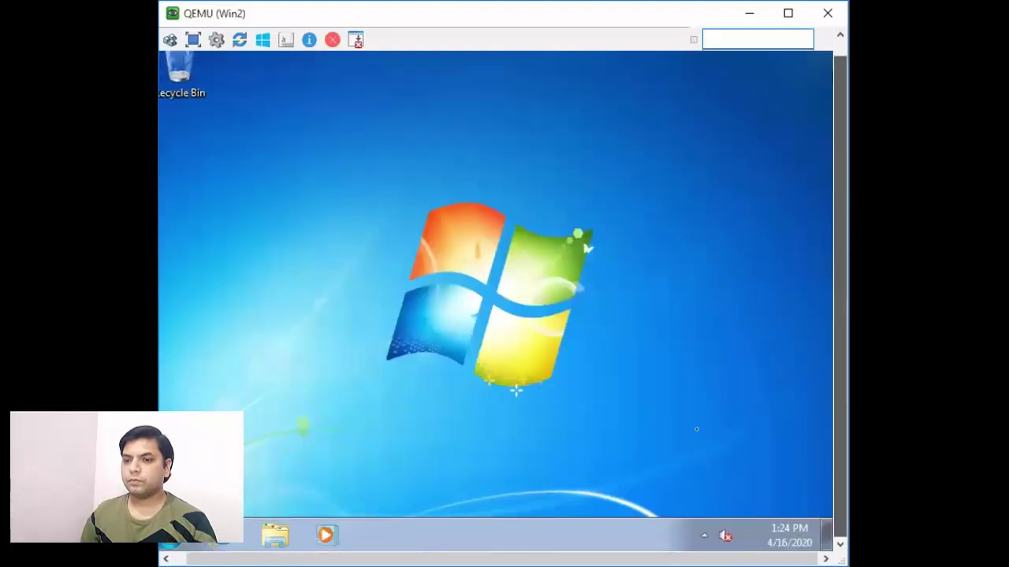
Open a Command Prompt on Win2 and check its IP configuration with ipconfig
{"action": "left_click", "coordinate": [169, 538]}
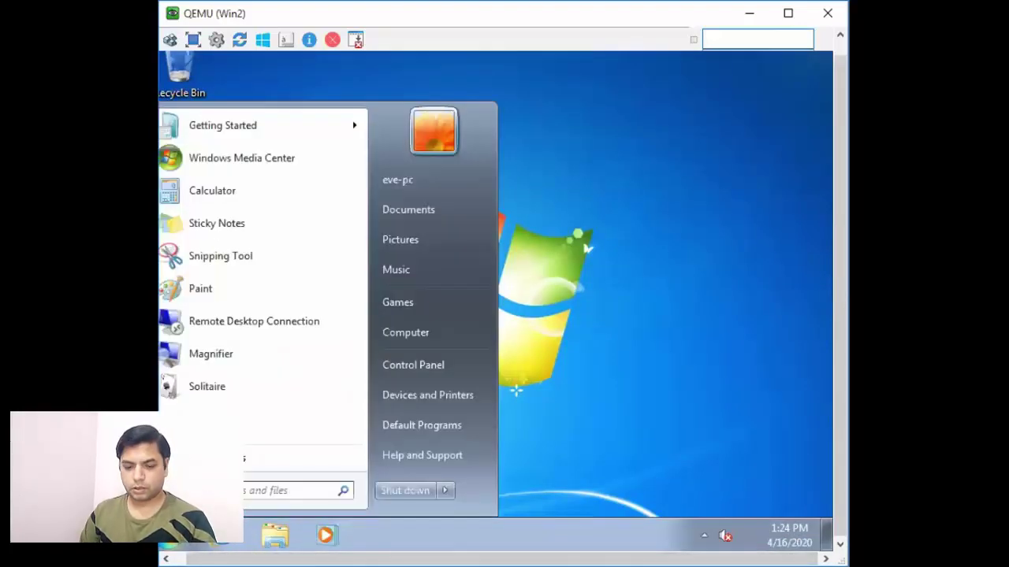
{"action": "type", "text": "cmd"}
{"action": "key", "text": "Return"}
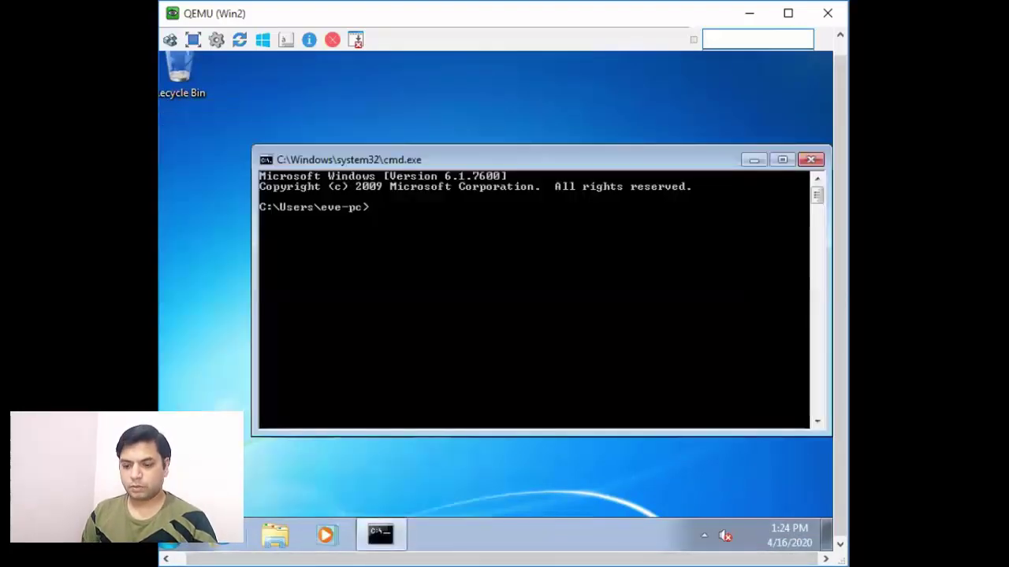
{"action": "type", "text": "ipconfig"}
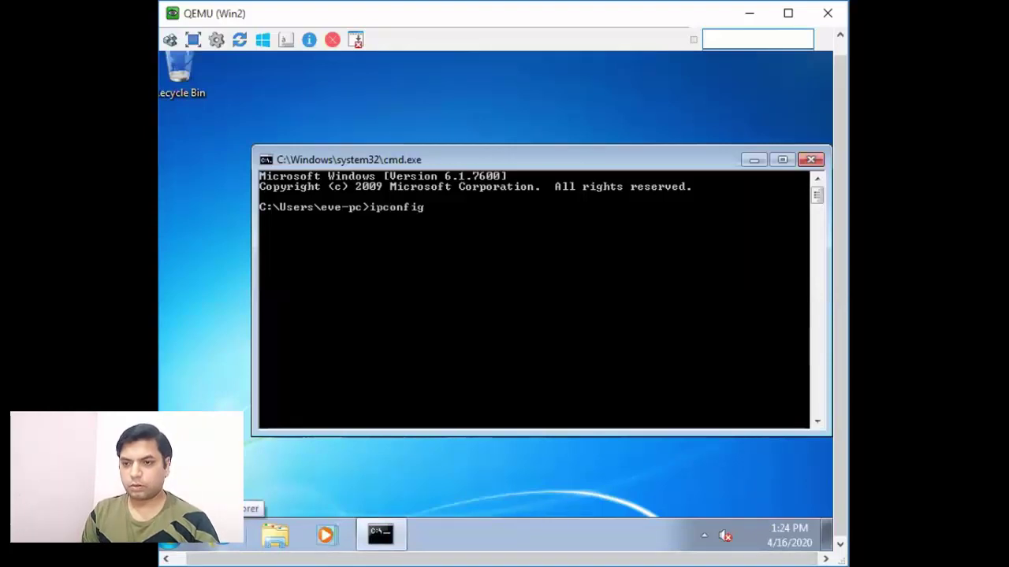
{"action": "key", "text": "Return"}
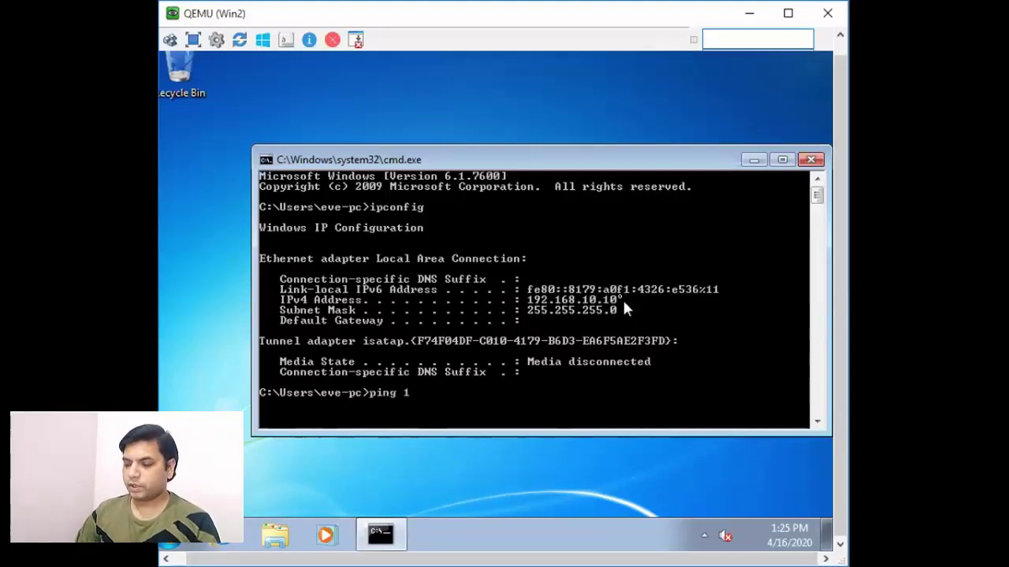
Ping Win1 at 192.168.10.5 from Win2's Command Prompt and move the prompt window slightly higher on the desktop
{"action": "type", "text": "92.168.10.5"}
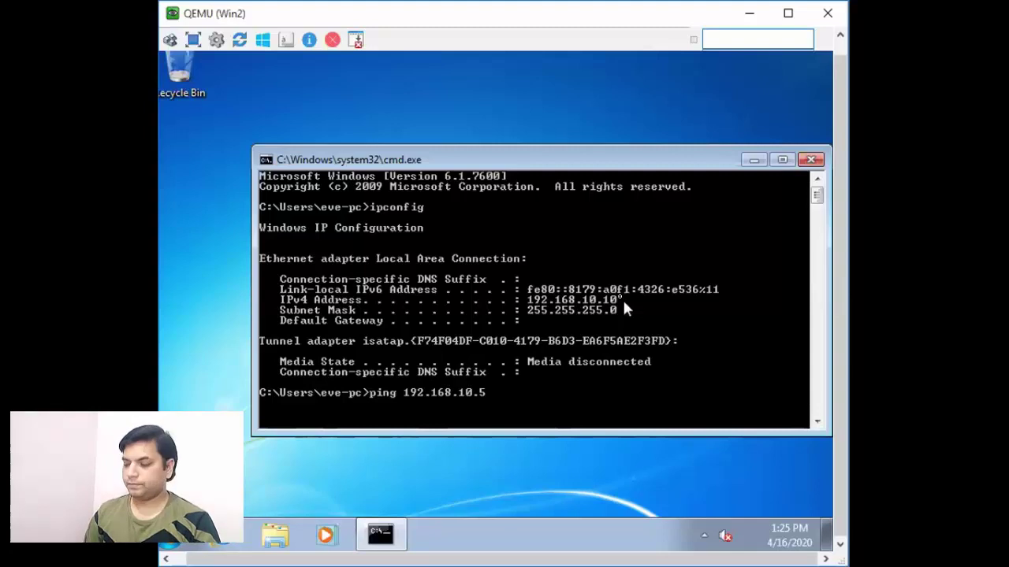
{"action": "key", "text": "Return"}
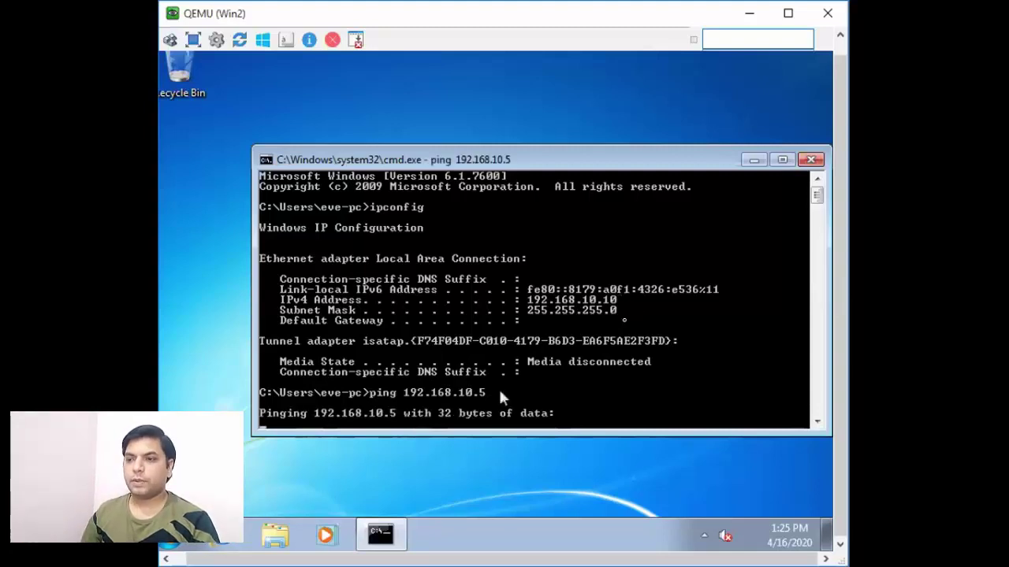
{"action": "left_click_drag", "start_coordinate": [619, 168], "coordinate": [604, 128]}
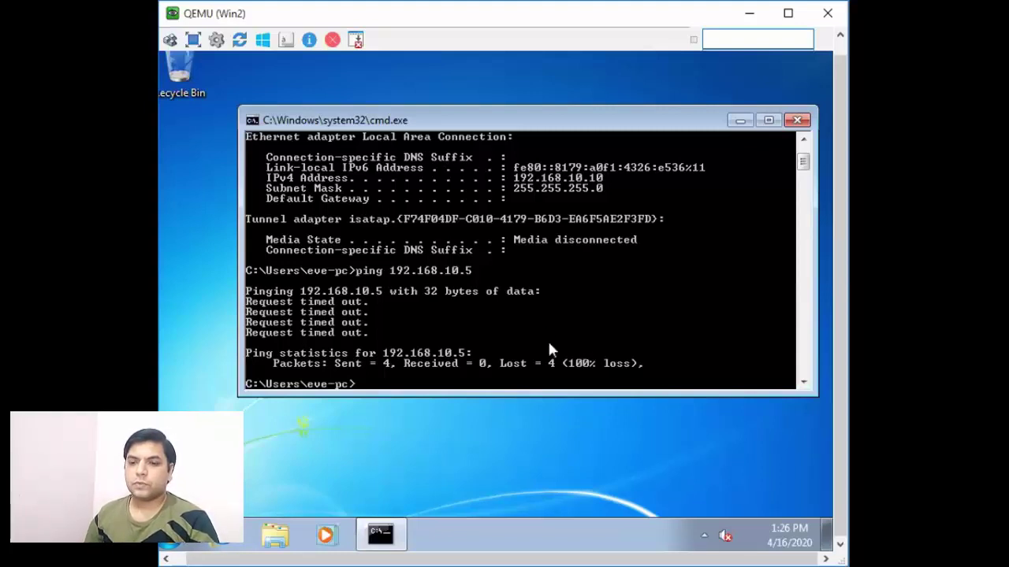
Open the settings for turning Windows Firewall on or off in Win2's Control Panel
{"action": "key", "text": "super"}
{"action": "left_click", "coordinate": [424, 362]}
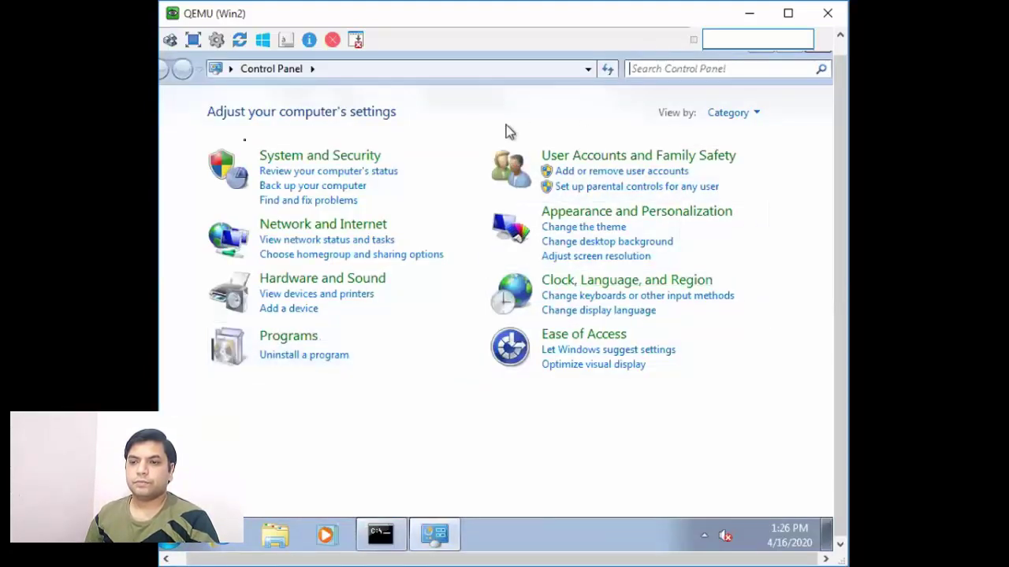
{"action": "left_click", "coordinate": [264, 161]}
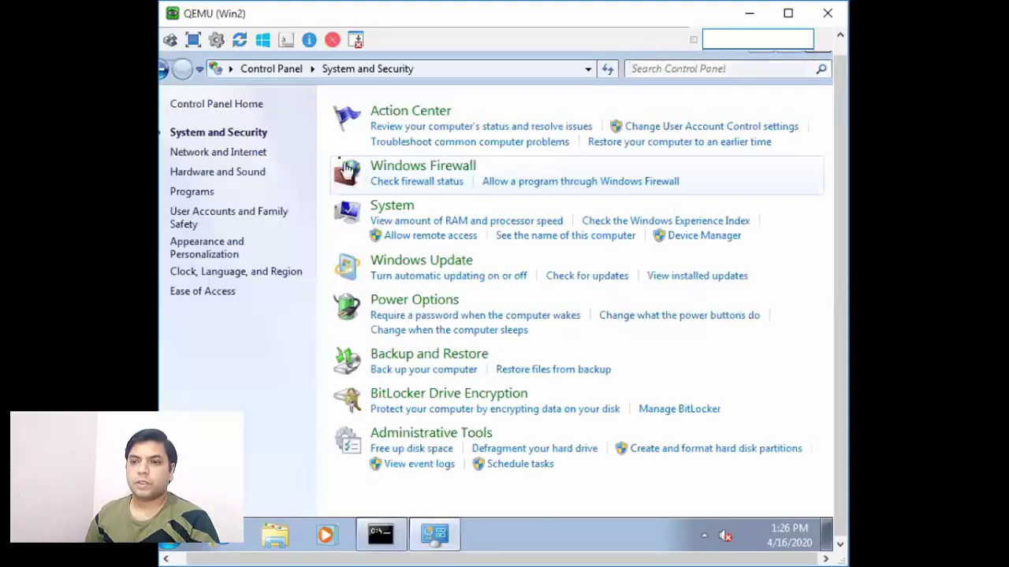
{"action": "left_click", "coordinate": [429, 168]}
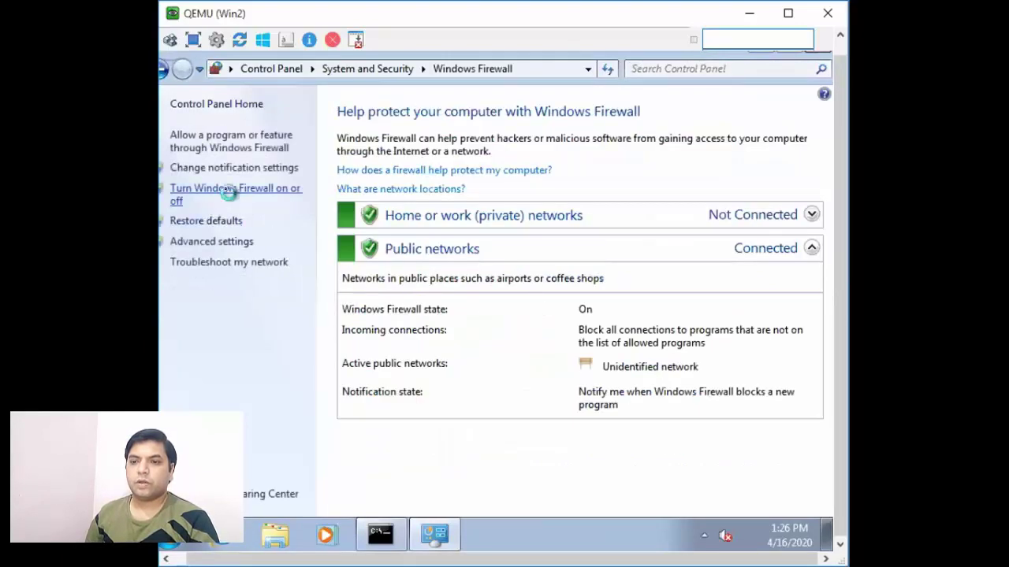
{"action": "left_click", "coordinate": [233, 197]}
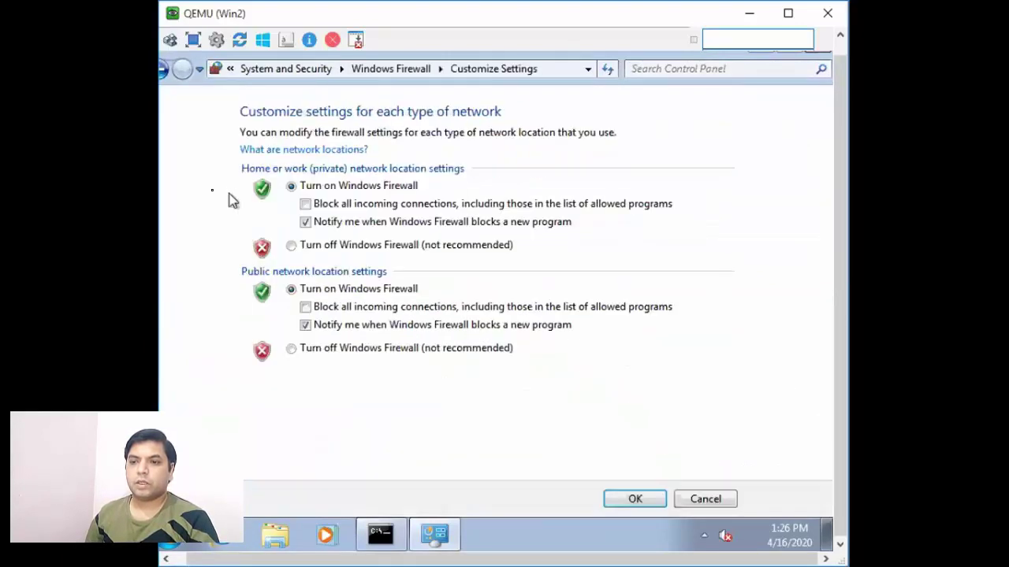
Turn off Windows Firewall for both private and public networks on Win2, apply the change and close the Control Panel
{"action": "left_click", "coordinate": [302, 244]}
{"action": "left_click", "coordinate": [313, 349]}
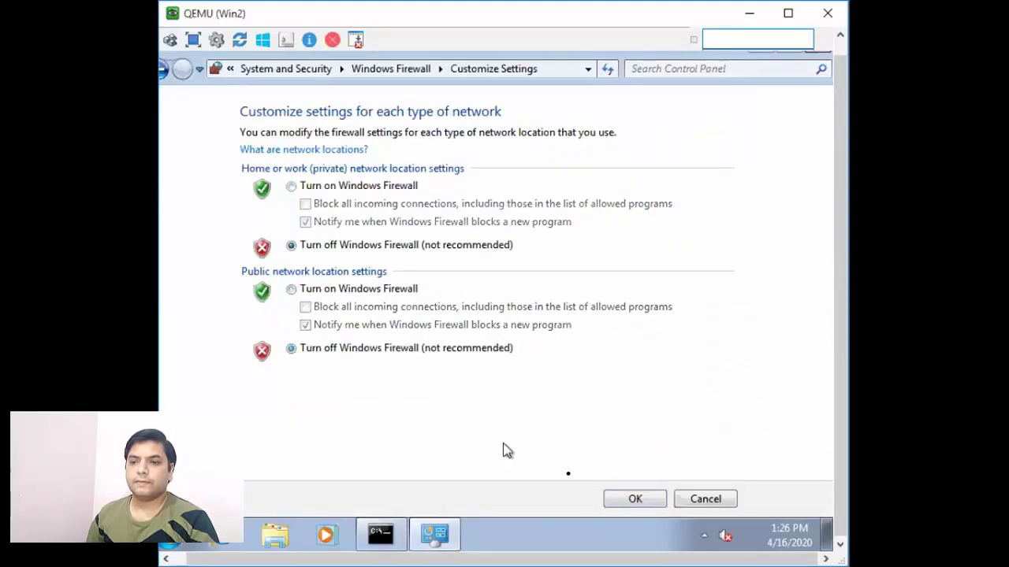
{"action": "left_click", "coordinate": [615, 498]}
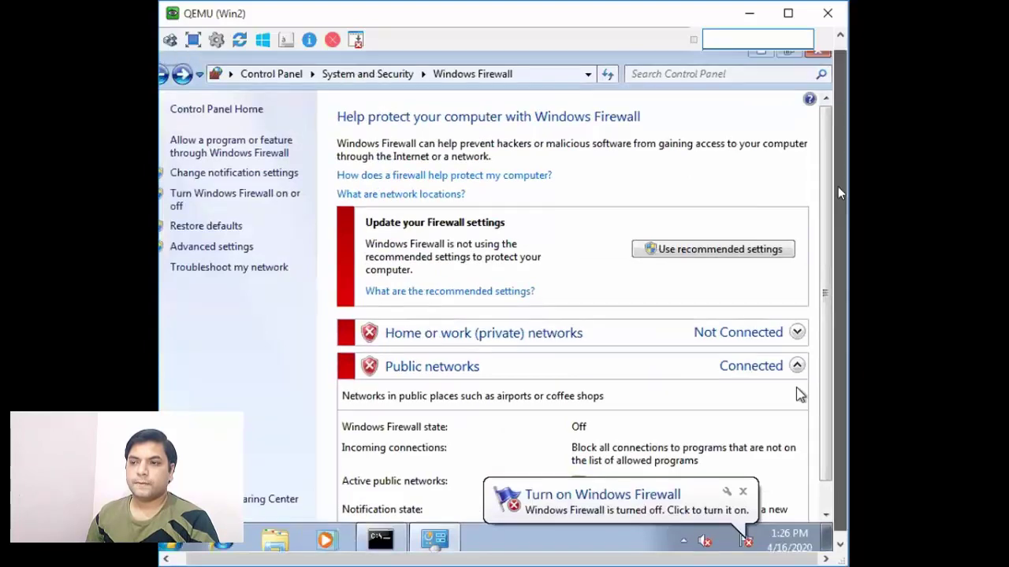
{"action": "left_click", "coordinate": [813, 63]}
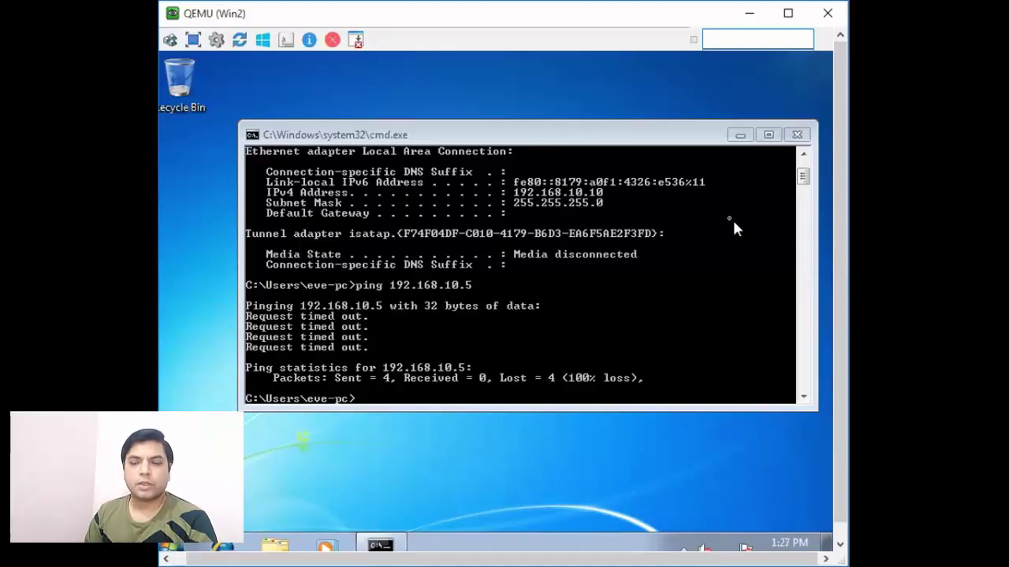
Switch from Win2 to the Win1 virtual machine's desktop
{"action": "scroll", "coordinate": [840, 197], "scroll_direction": "down", "scroll_amount": 1}
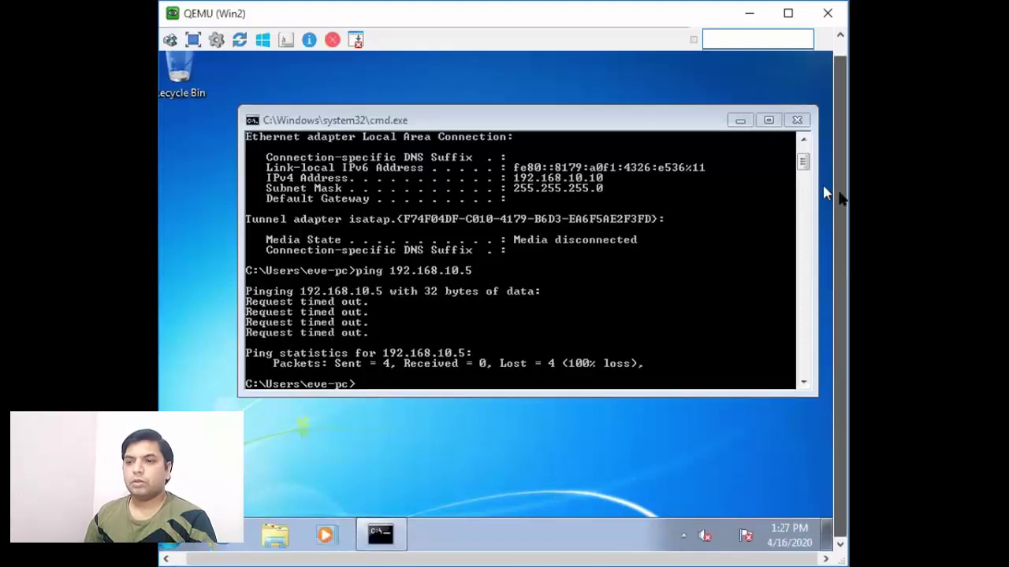
{"action": "scroll", "coordinate": [832, 195], "scroll_direction": "up", "scroll_amount": 1}
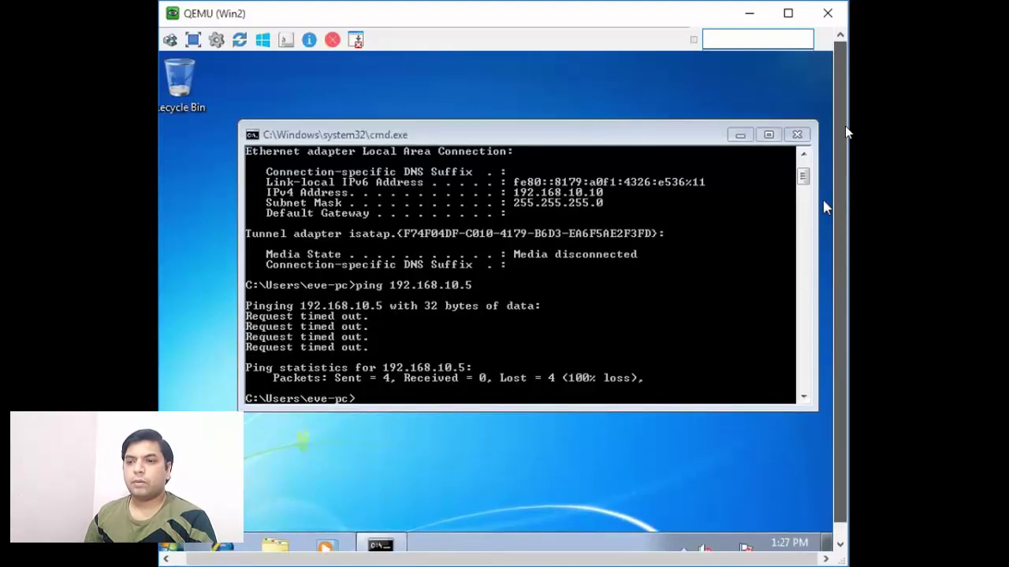
{"action": "left_click", "coordinate": [552, 202]}
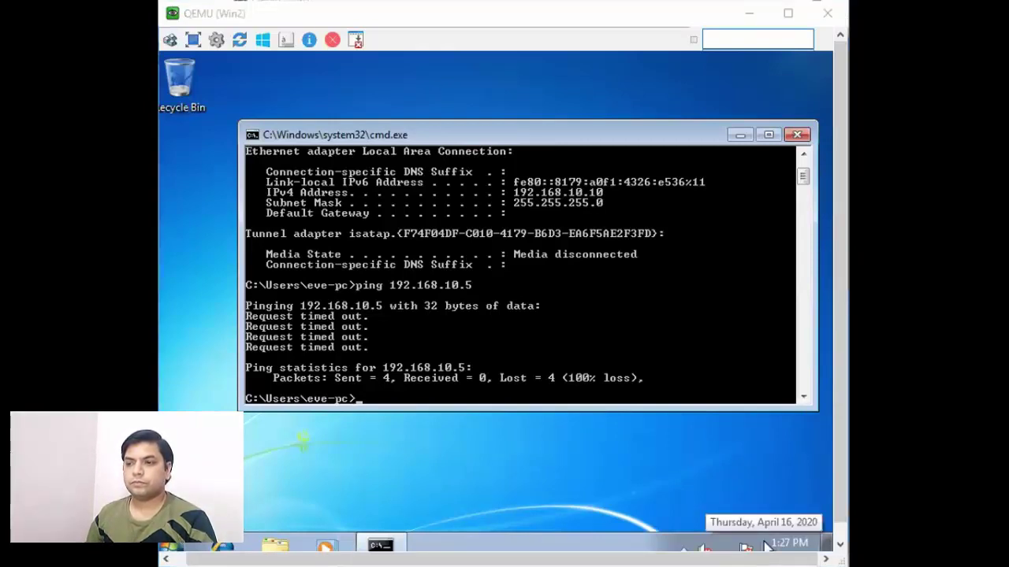
{"action": "key", "text": "alt+Tab"}
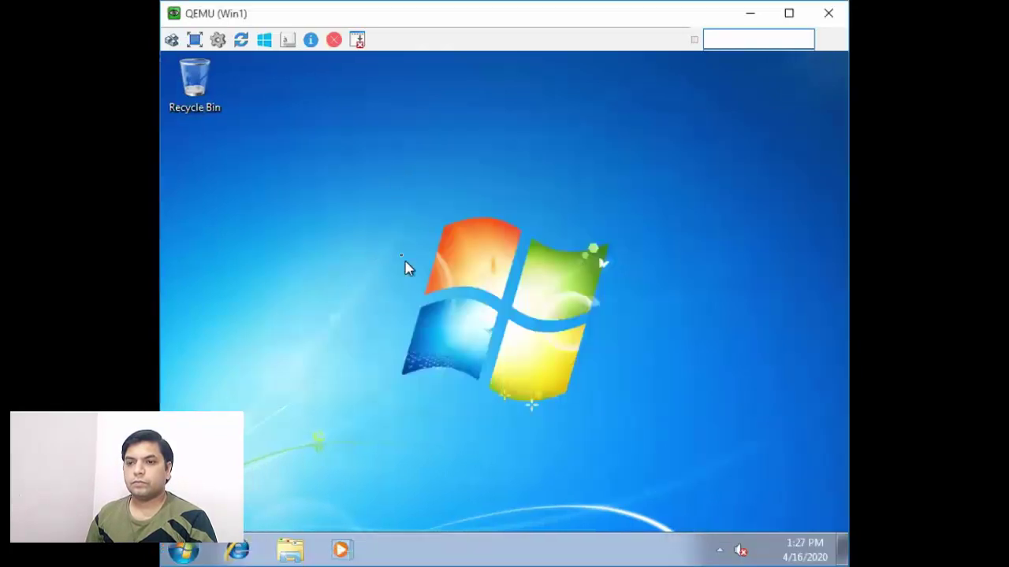
Open a Command Prompt on the Win1 virtual machine
{"action": "left_click", "coordinate": [183, 550]}
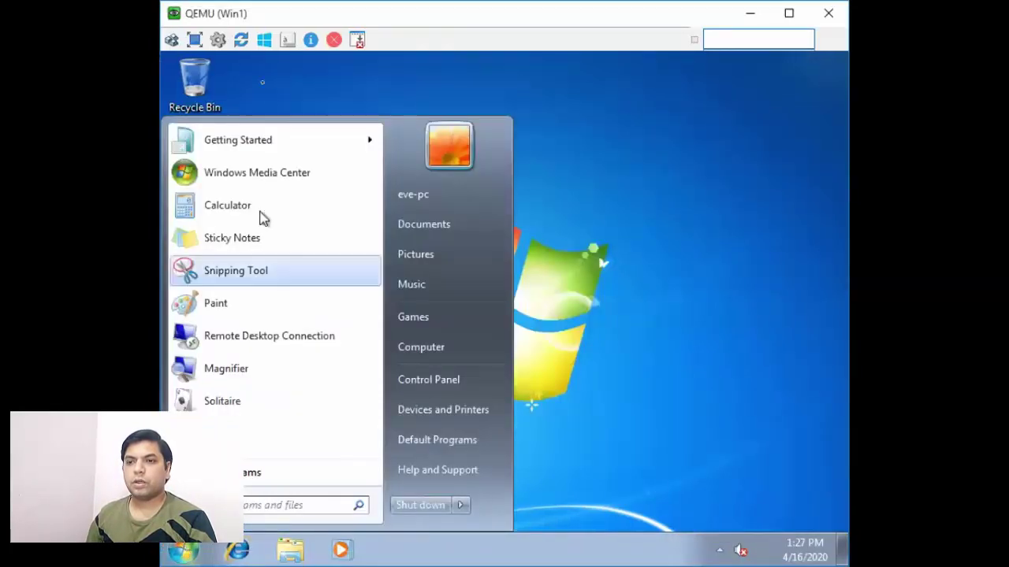
{"action": "left_click", "coordinate": [564, 284]}
{"action": "left_click", "coordinate": [178, 552]}
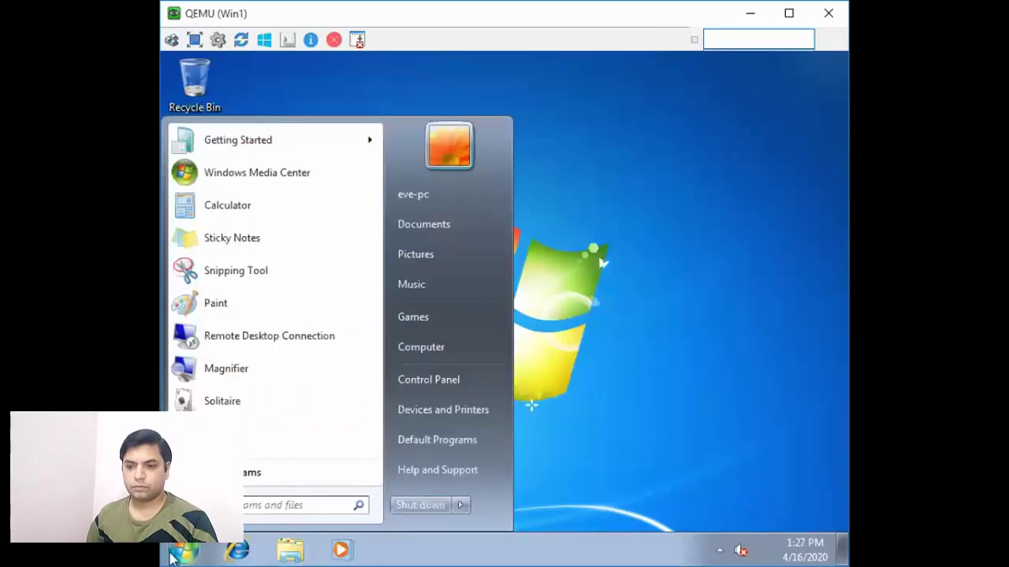
{"action": "type", "text": "cmd"}
{"action": "key", "text": "Return"}
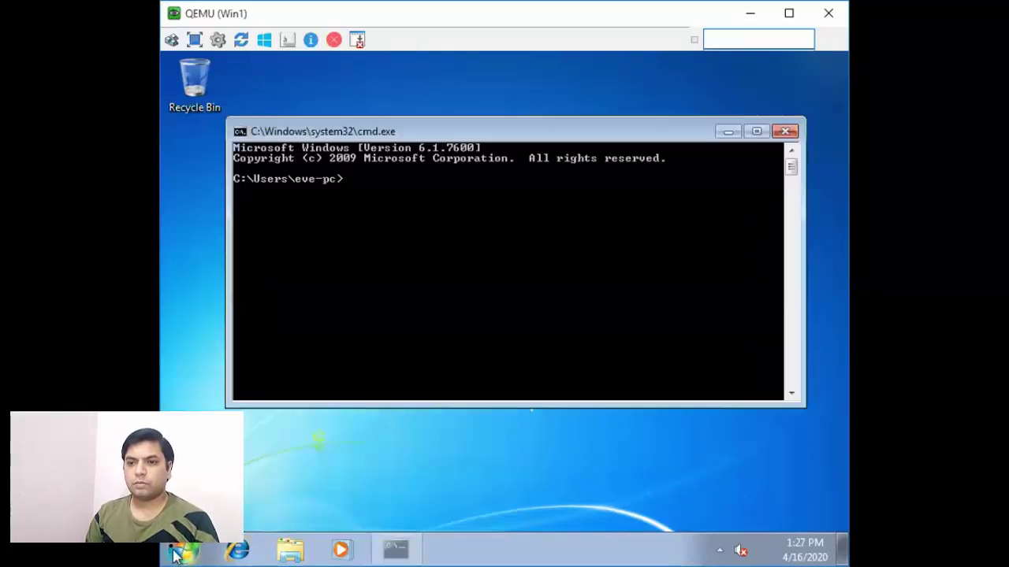
{"action": "type", "text": "ping"}
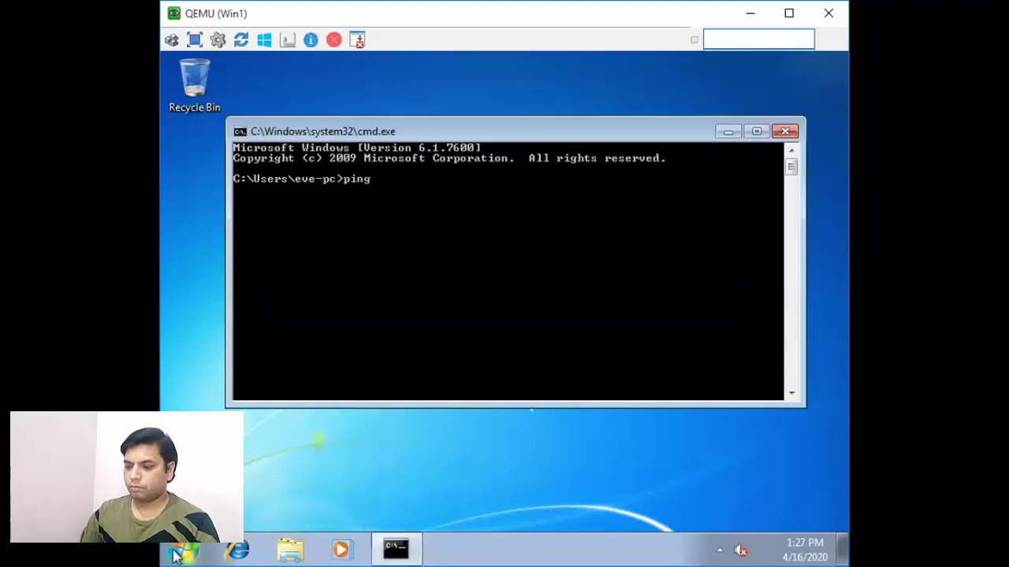
{"action": "type", "text": " 192.168."}
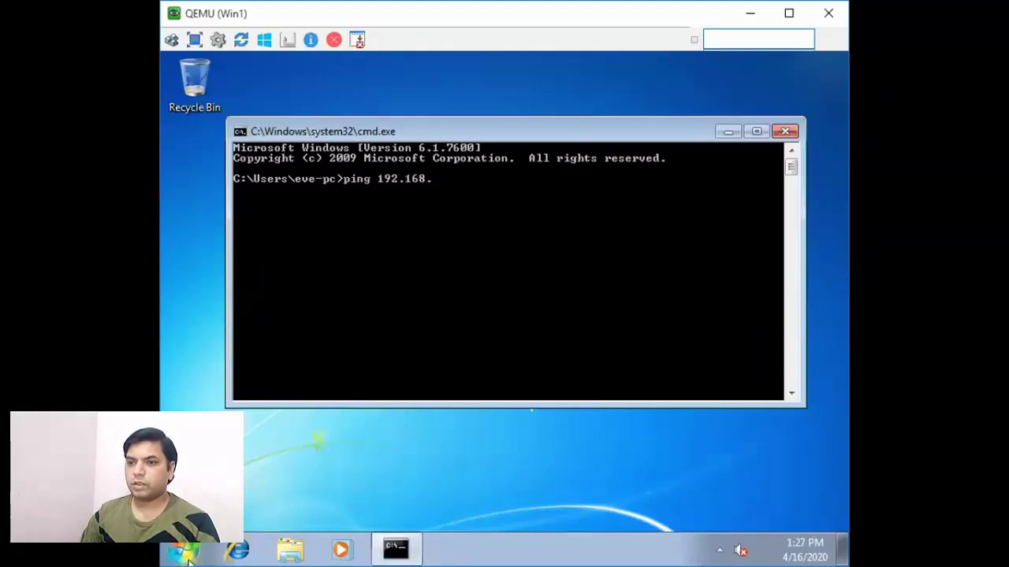
{"action": "key", "text": "BackSpace"}
{"action": "key", "text": "BackSpace"}
{"action": "key", "text": "BackSpace"}
{"action": "key", "text": "BackSpace"}
{"action": "key", "text": "BackSpace"}
{"action": "key", "text": "BackSpace"}
{"action": "key", "text": "BackSpace"}
{"action": "key", "text": "BackSpace"}
{"action": "key", "text": "BackSpace"}
{"action": "key", "text": "BackSpace"}
{"action": "key", "text": "BackSpace"}
{"action": "key", "text": "BackSpace"}
{"action": "key", "text": "BackSpace"}
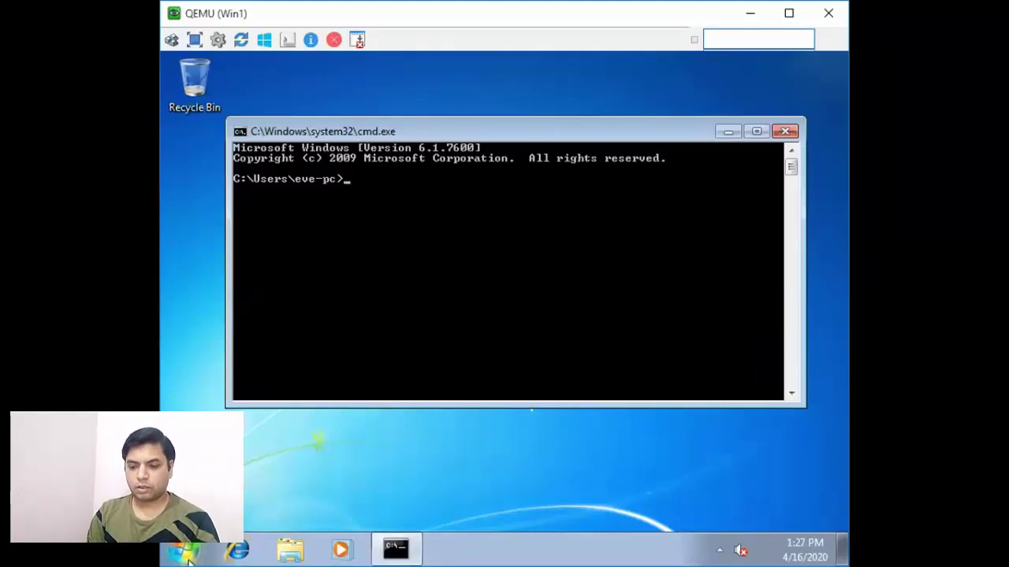
Display Win1's IP configuration with ipconfig, and ping Win2 at 192.168.10.10 from the same Command Prompt
{"action": "type", "text": "ipconfig"}
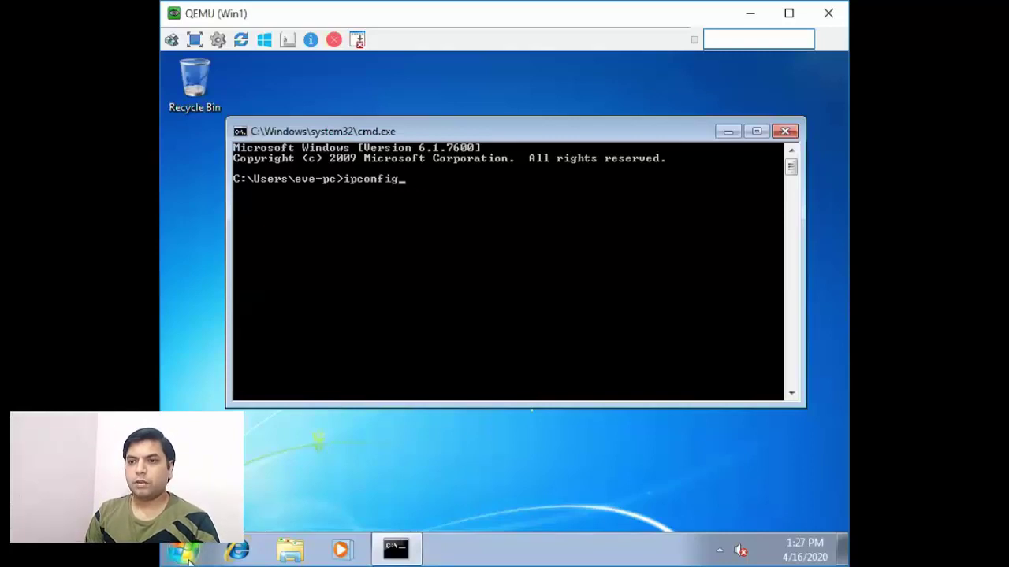
{"action": "key", "text": "Return"}
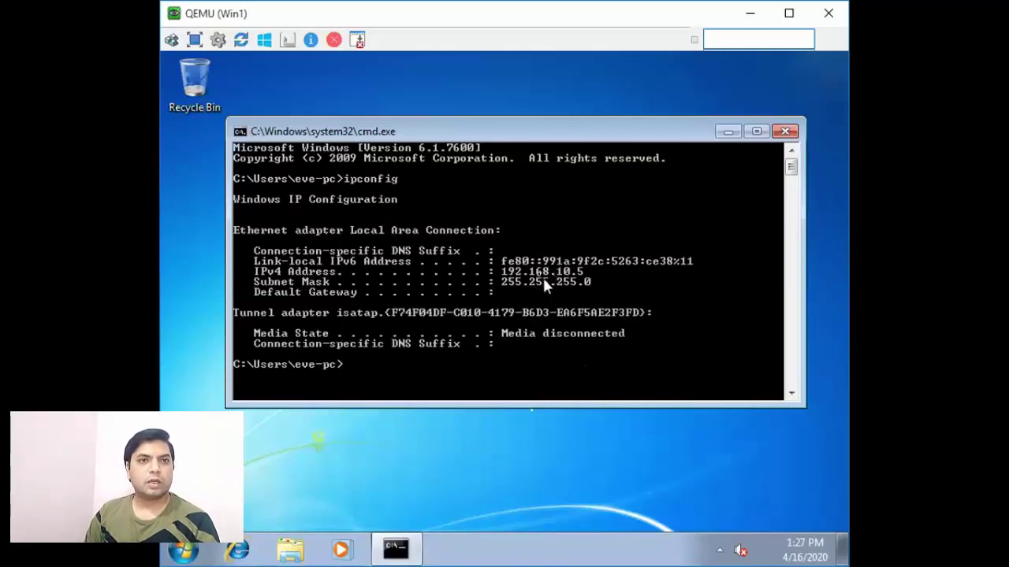
{"action": "type", "text": "ping"}
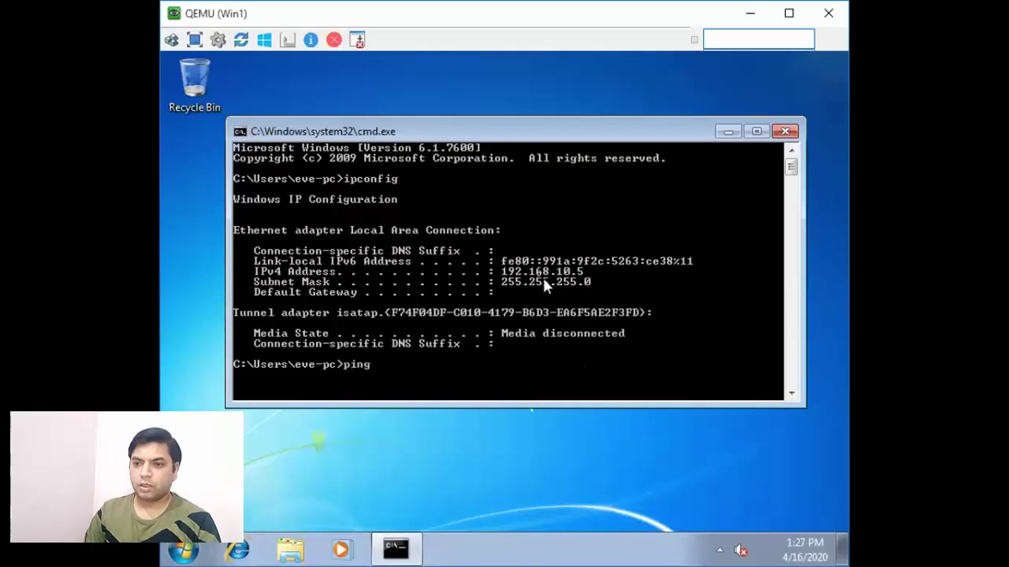
{"action": "type", "text": " 192.168."}
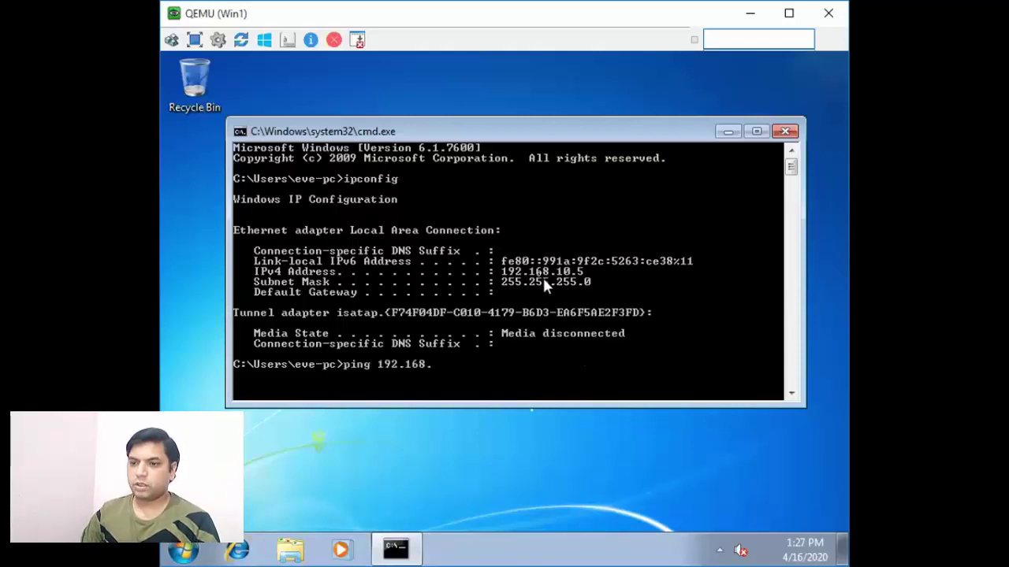
{"action": "type", "text": "10.10"}
{"action": "key", "text": "Return"}
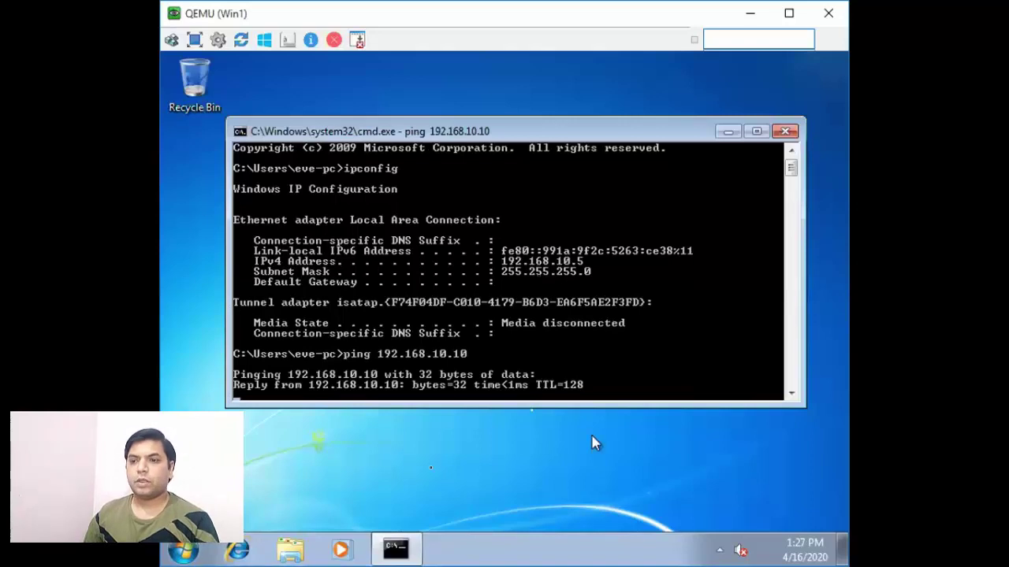